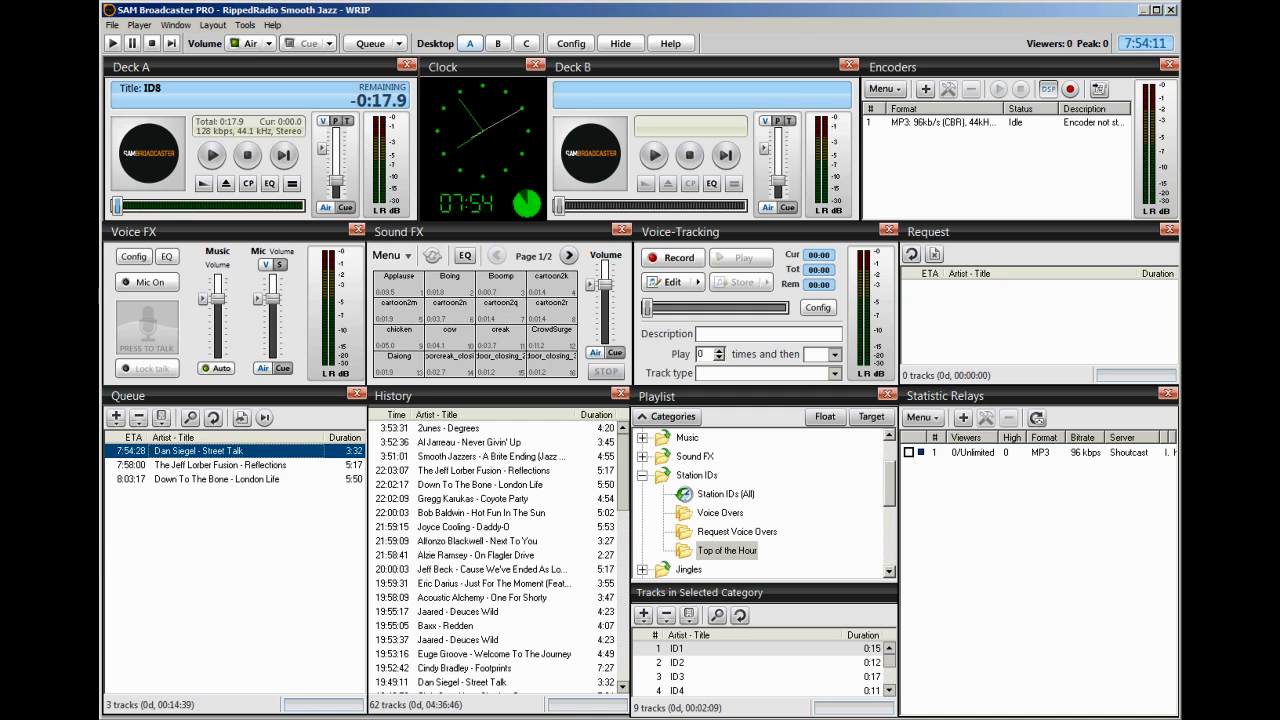
Step: Browse the voice-over categories, ending on Request Voice Overs with RequestDrop1-1 and RequestDrop2-2
left_click(720, 512)
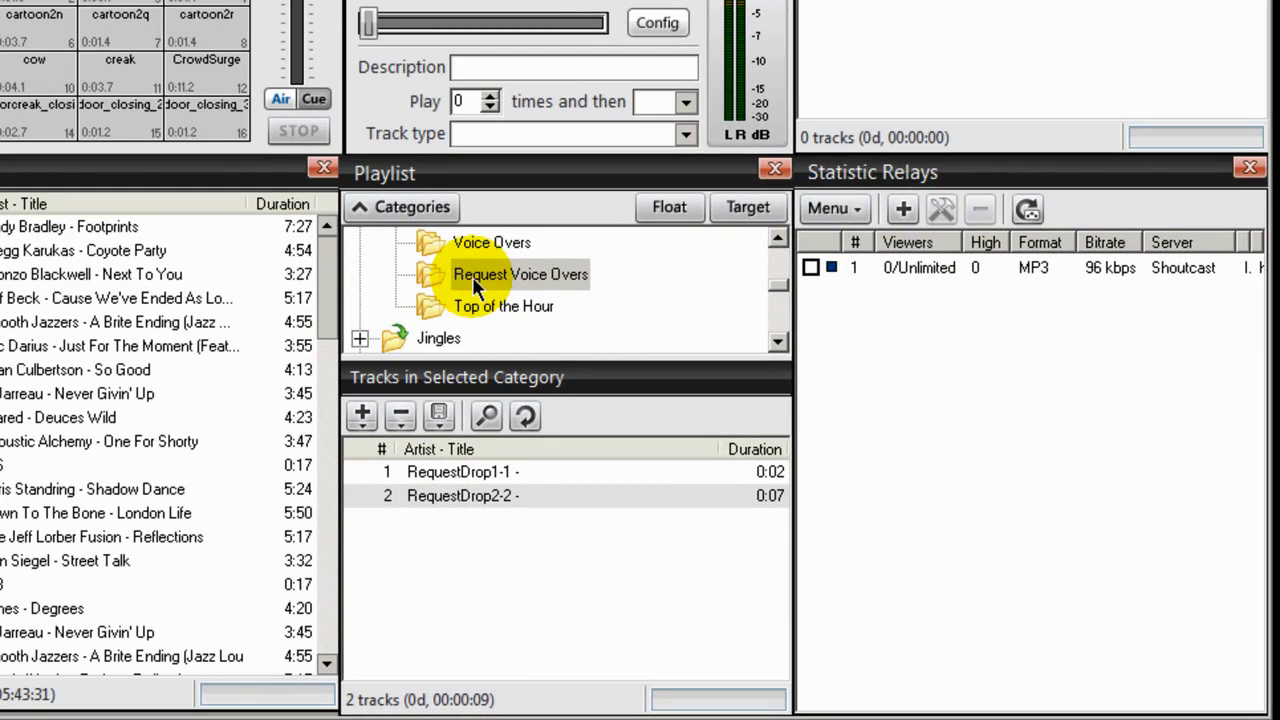
Step: Return to the Voice Overs tracks and open Song information for Overlay1_Overlay1
left_click(474, 244)
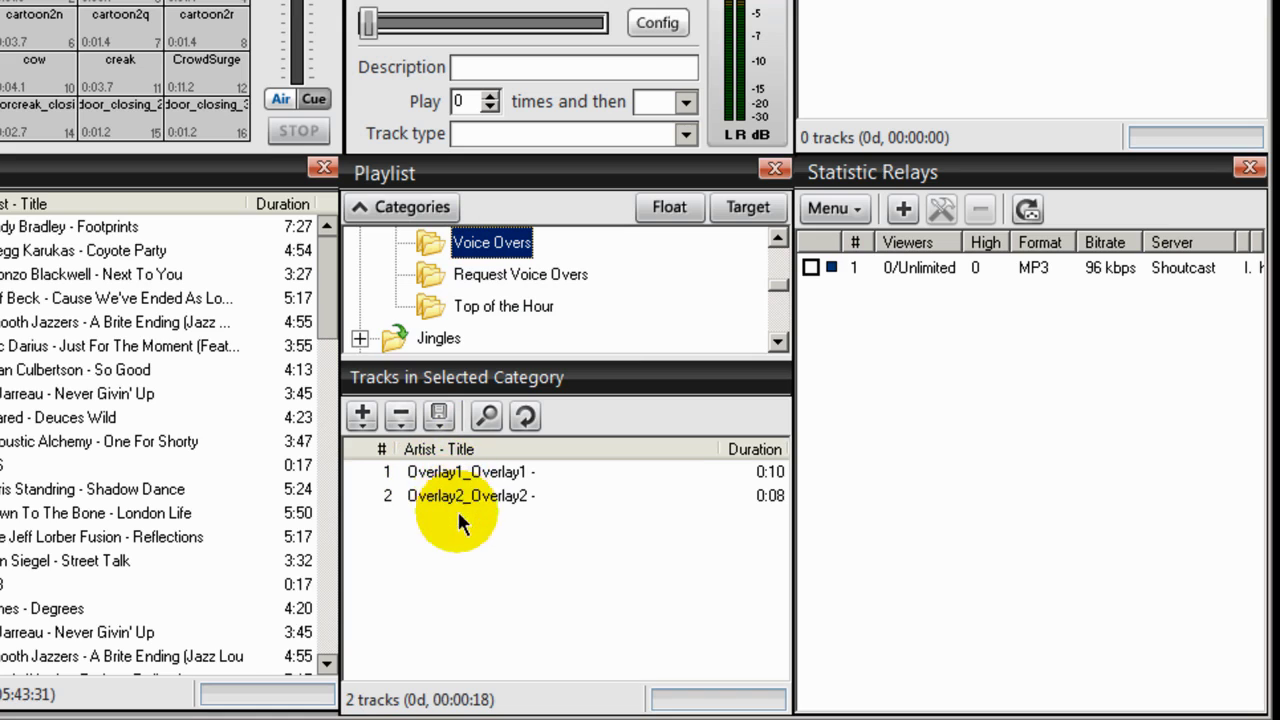
left_click(431, 273)
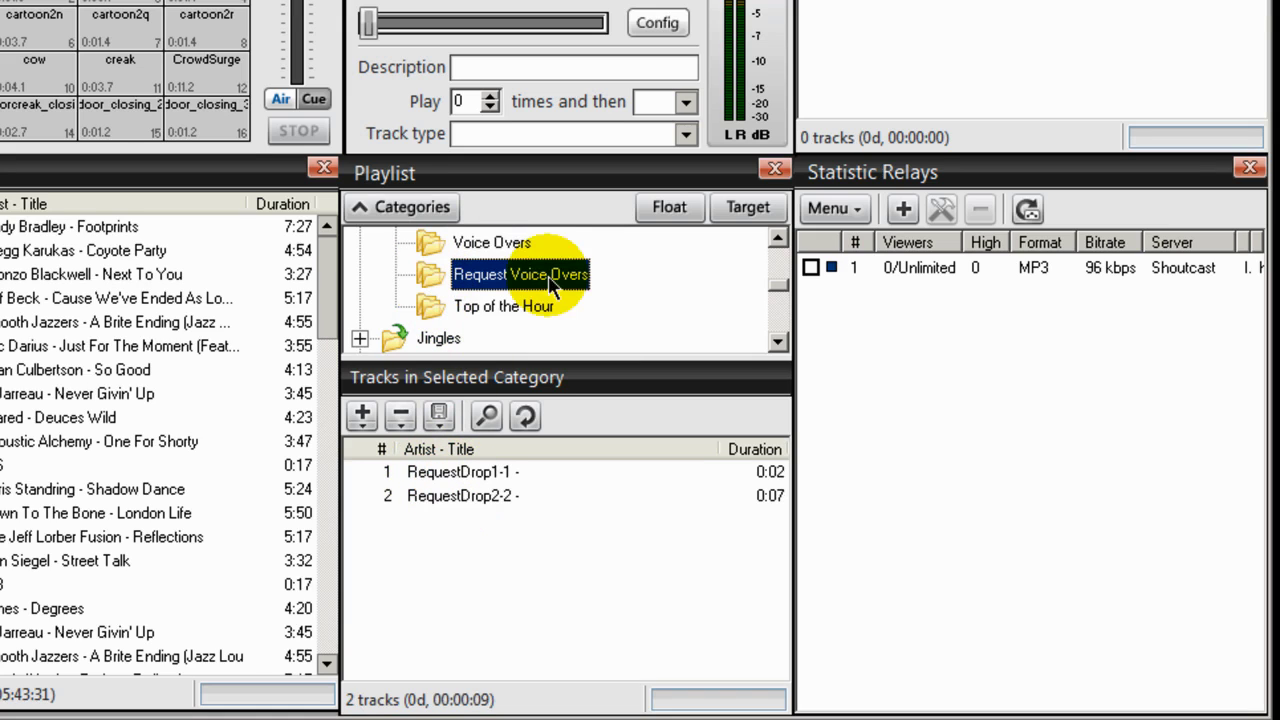
left_click(428, 243)
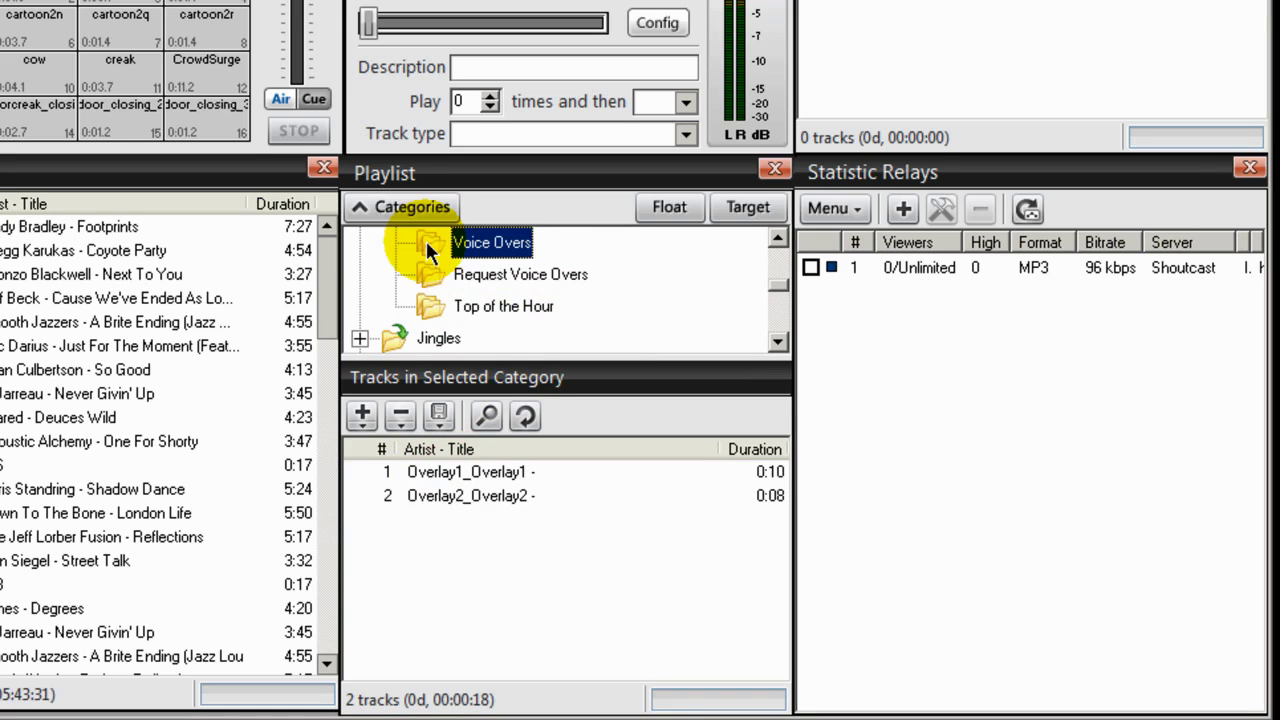
left_click(441, 478)
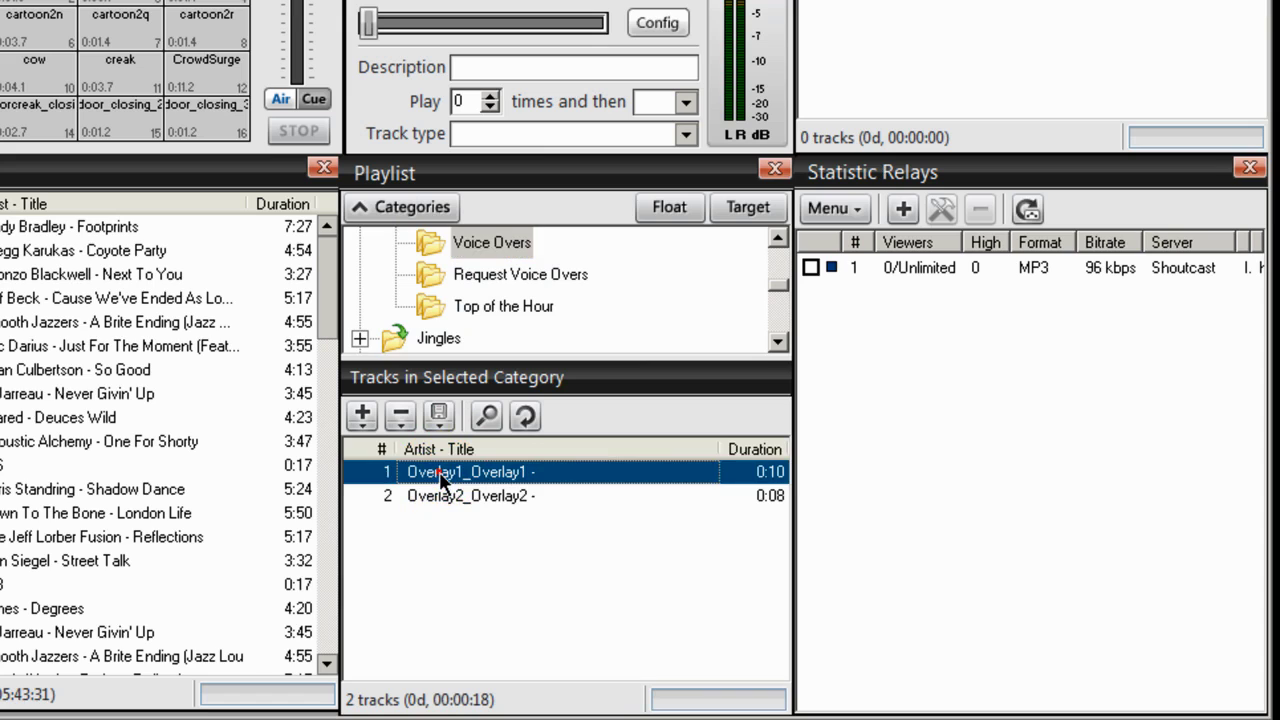
right_click(441, 478)
left_click(480, 675)
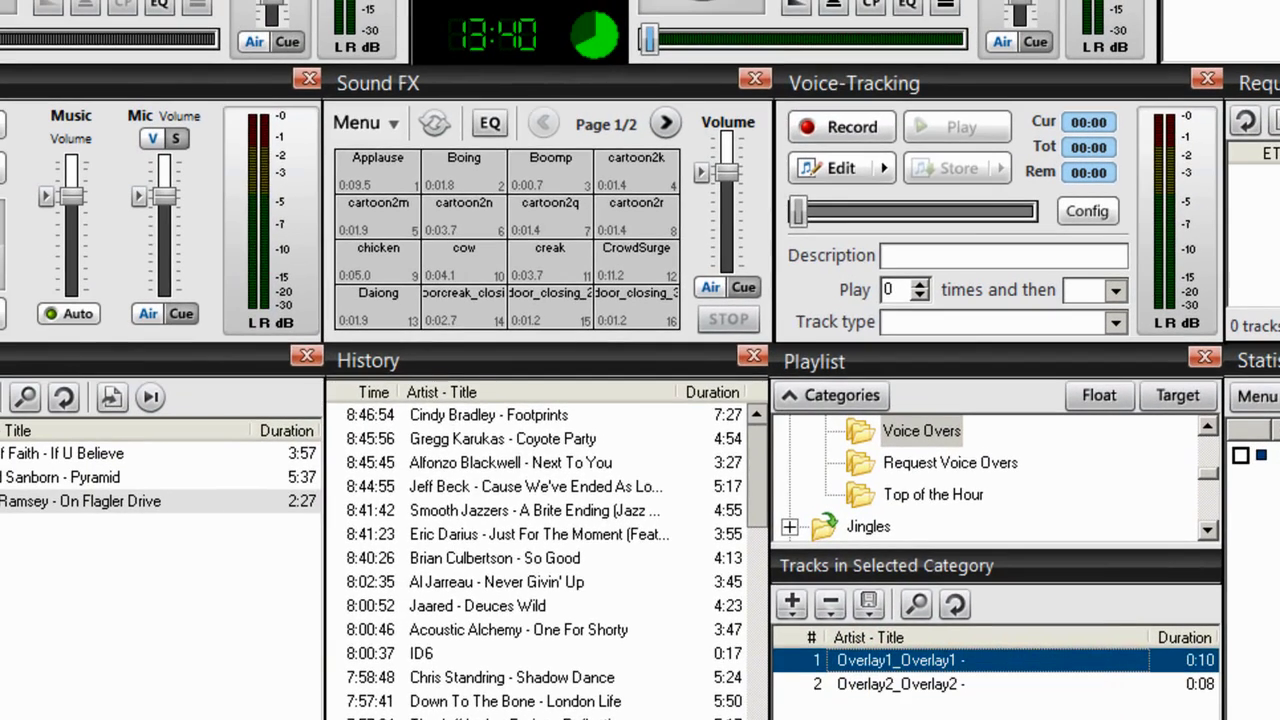
Step: Preview Overlay1_Overlay1 at a higher volume and set its gap killer to Disabled
left_click(784, 76)
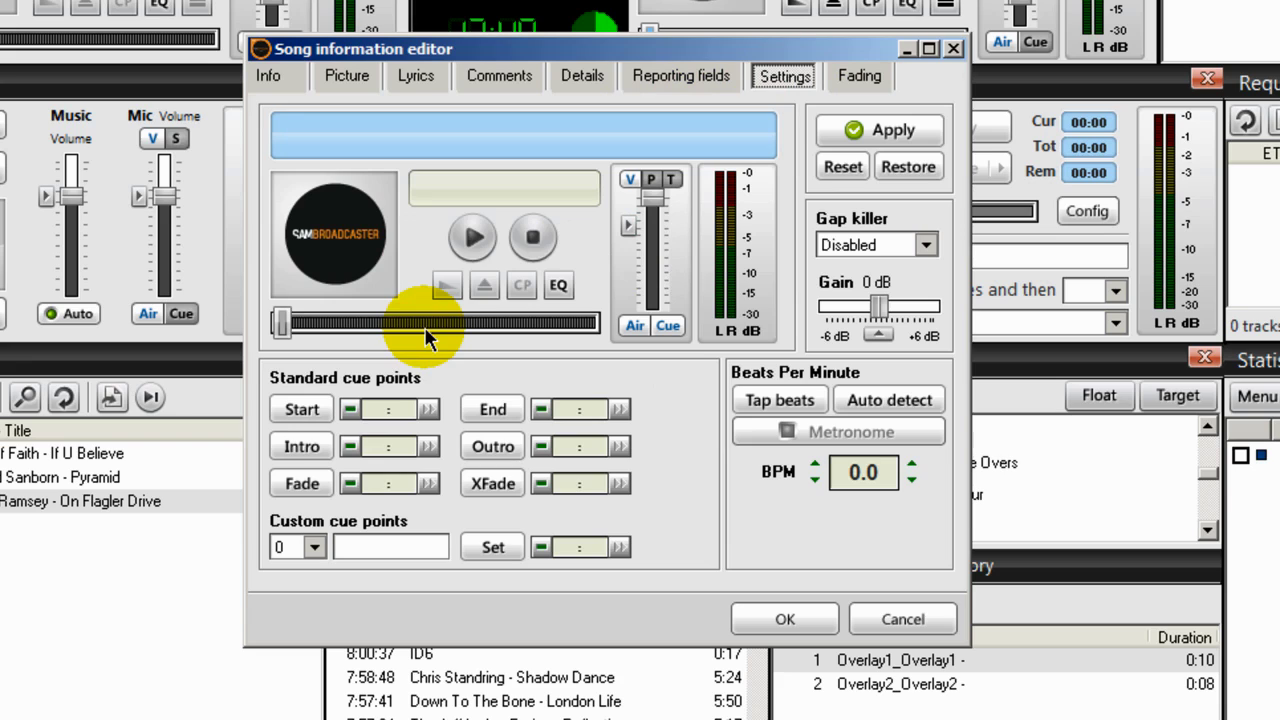
left_click(472, 240)
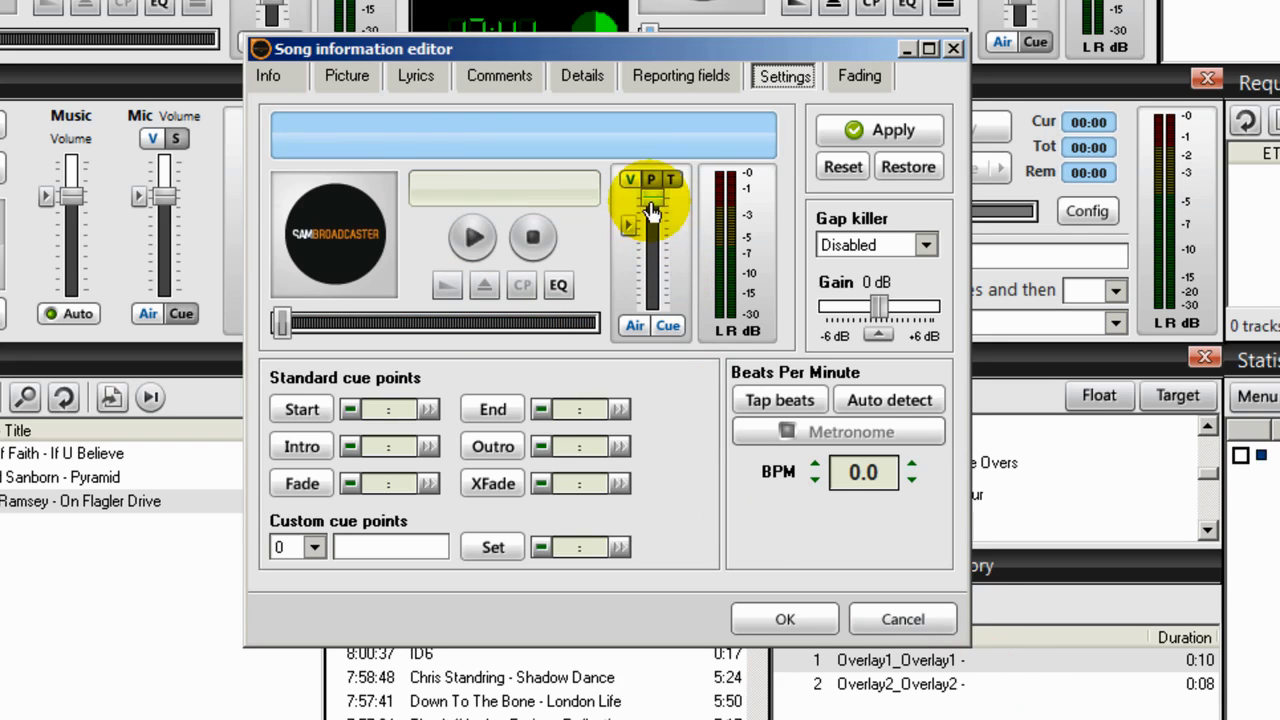
left_click_drag(652, 202, 656, 180)
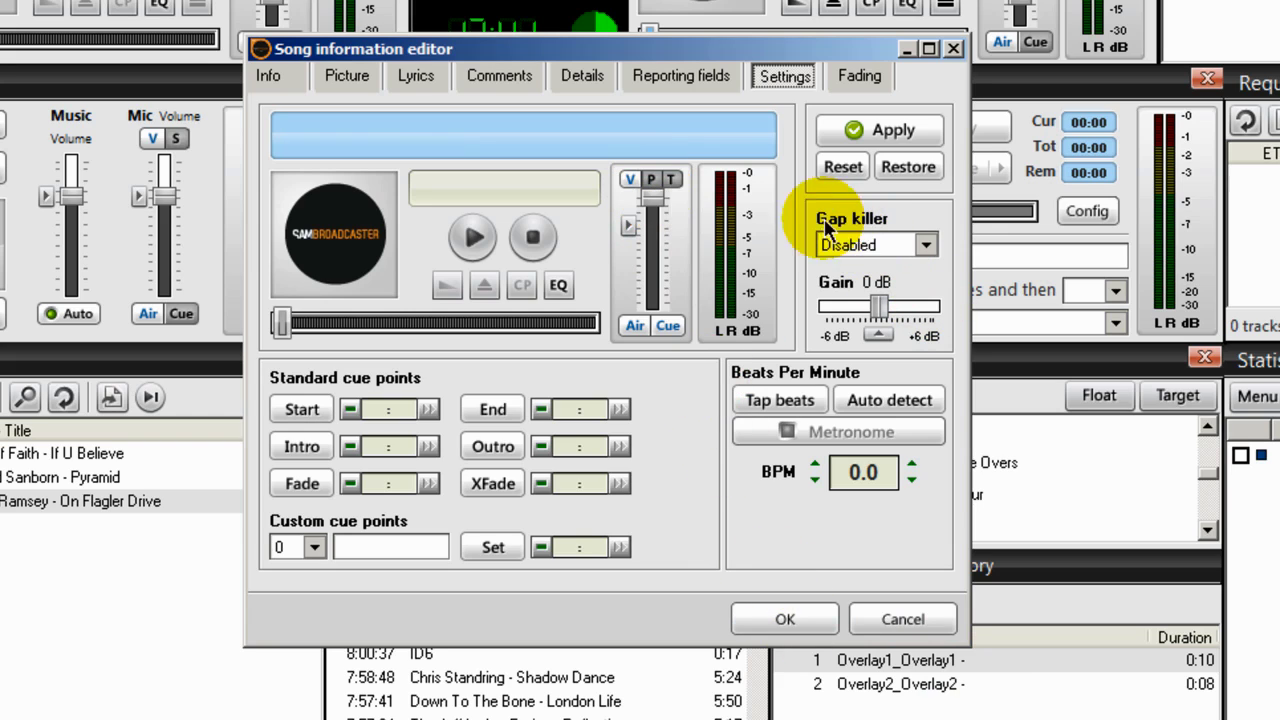
left_click(925, 245)
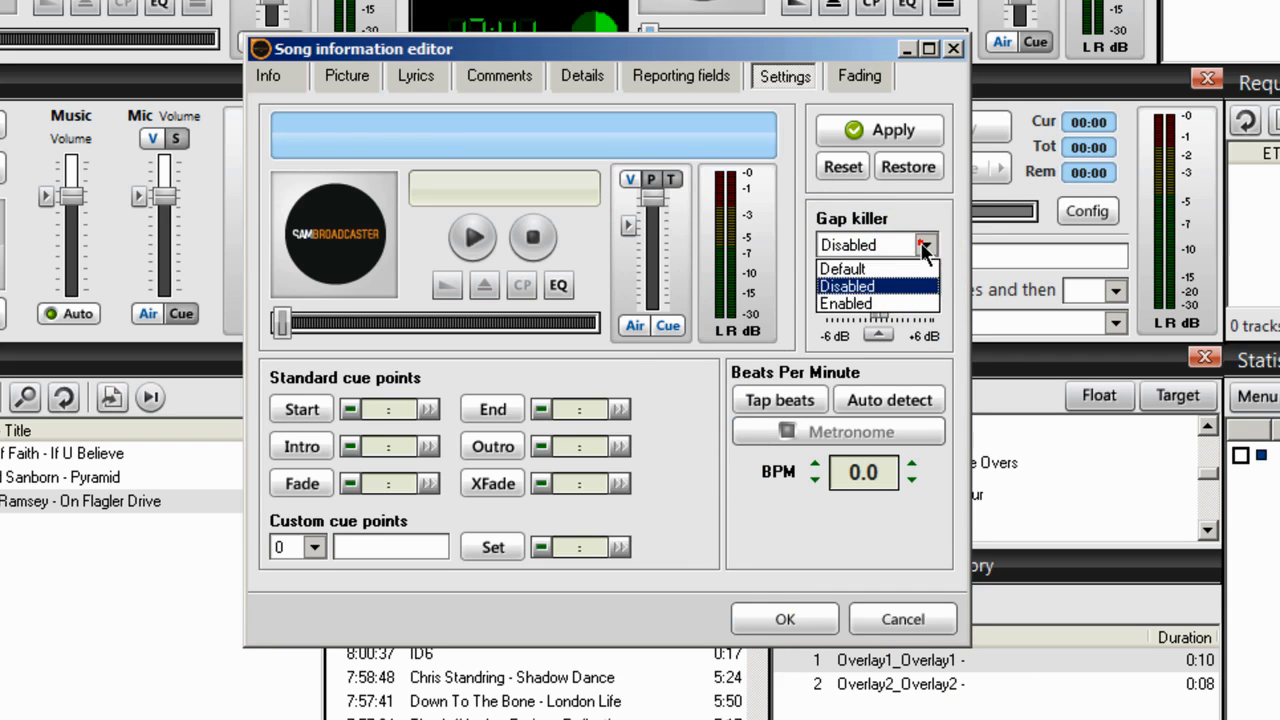
left_click(877, 270)
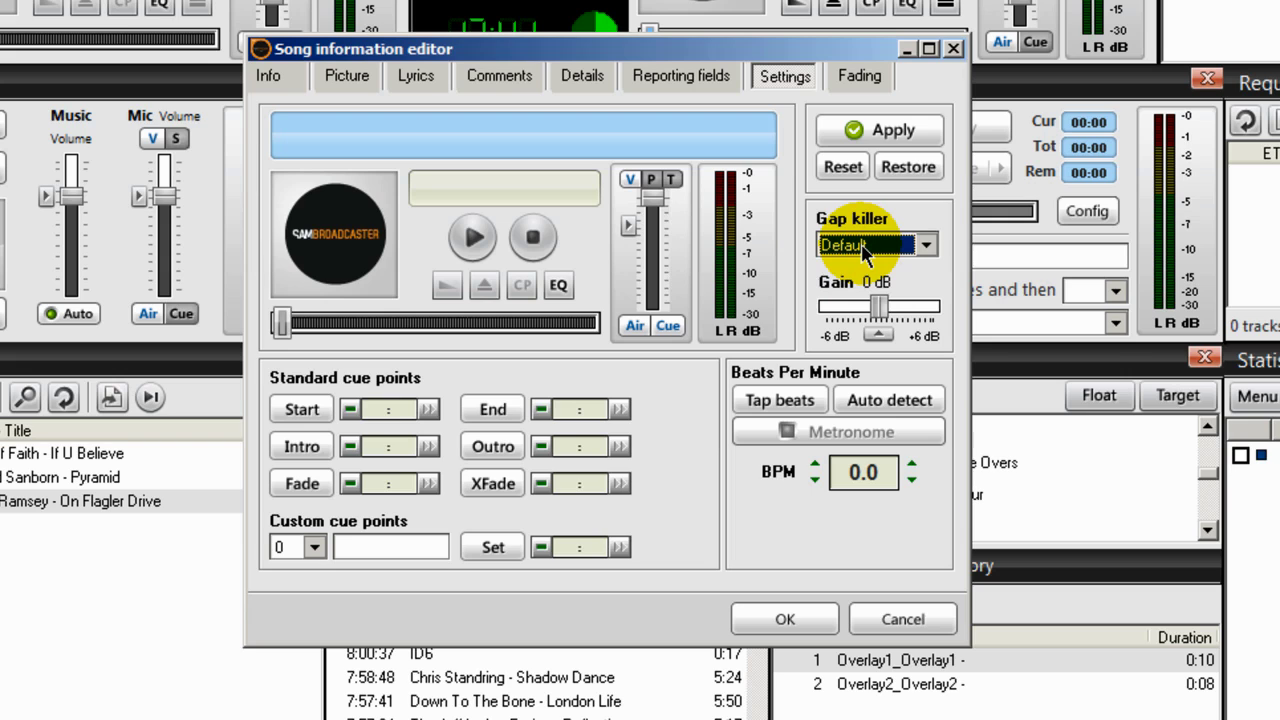
left_click(925, 245)
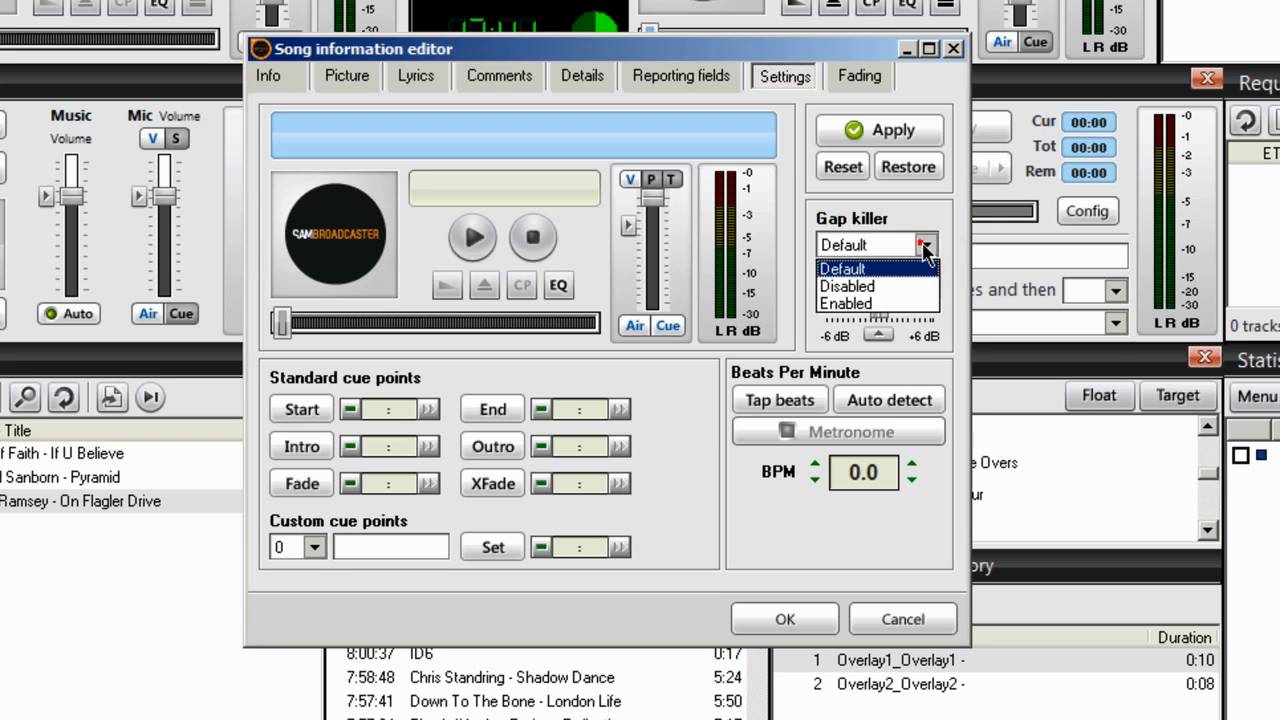
left_click(878, 287)
Step: Override the track's fade out and fade in, then save the song settings
left_click(852, 78)
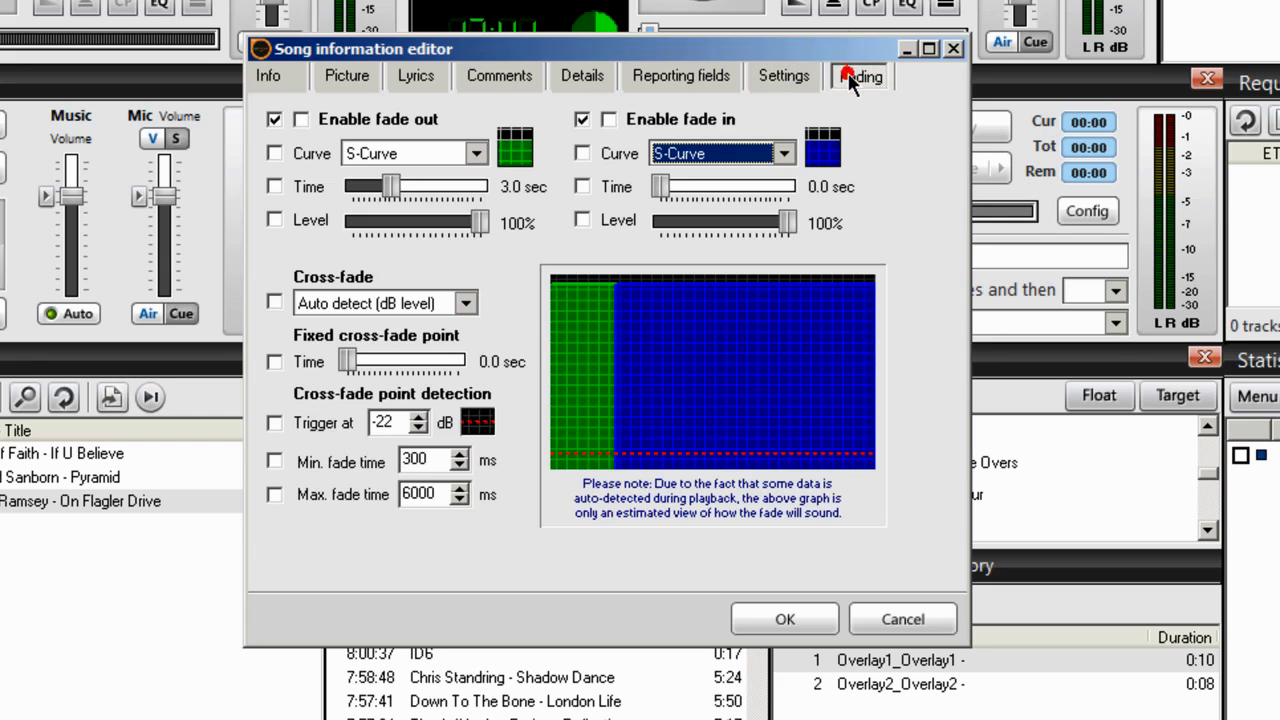
left_click(274, 120)
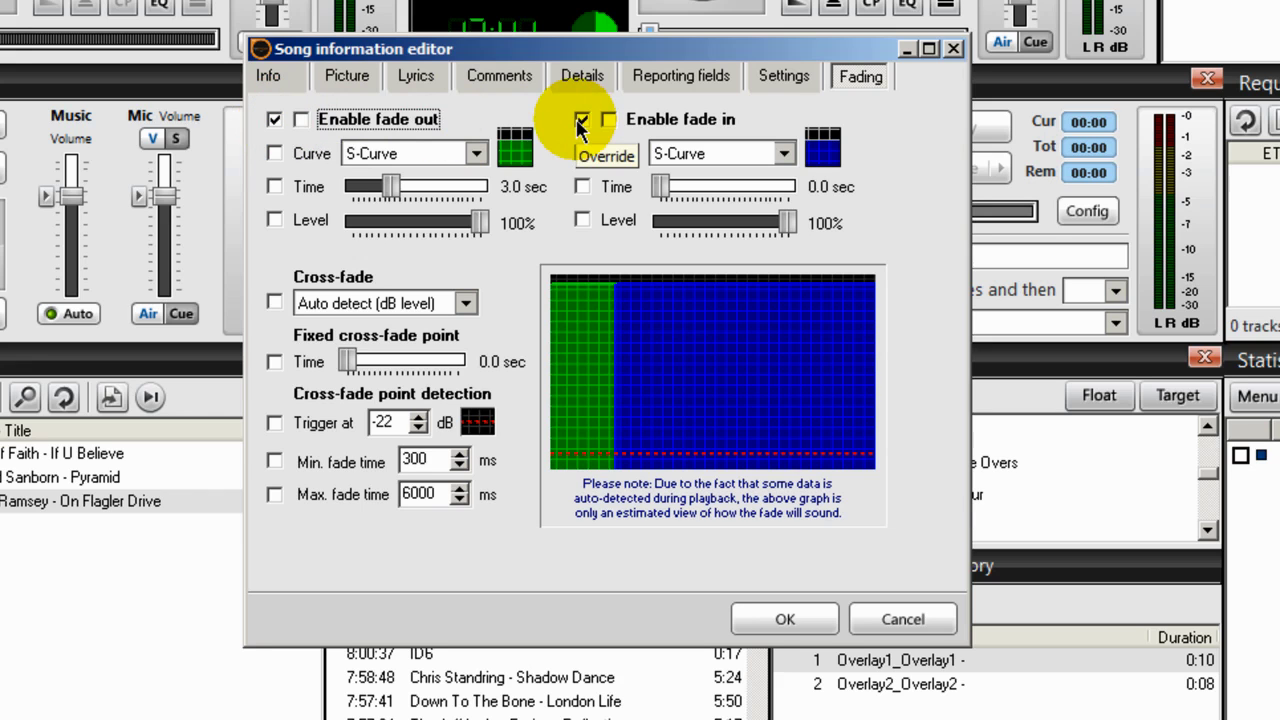
left_click(818, 616)
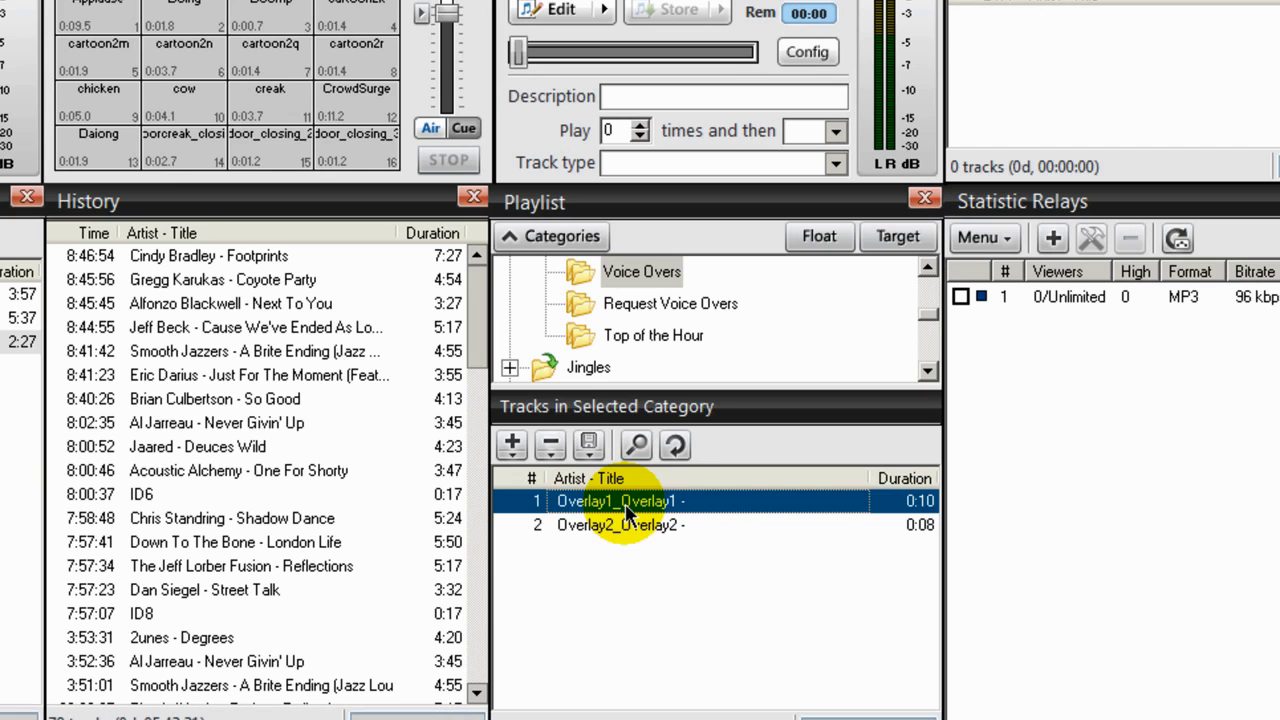
Step: Open Overlay2_Overlay2's info, confirm gap killer Disabled and both fade overrides, and save
right_click(590, 527)
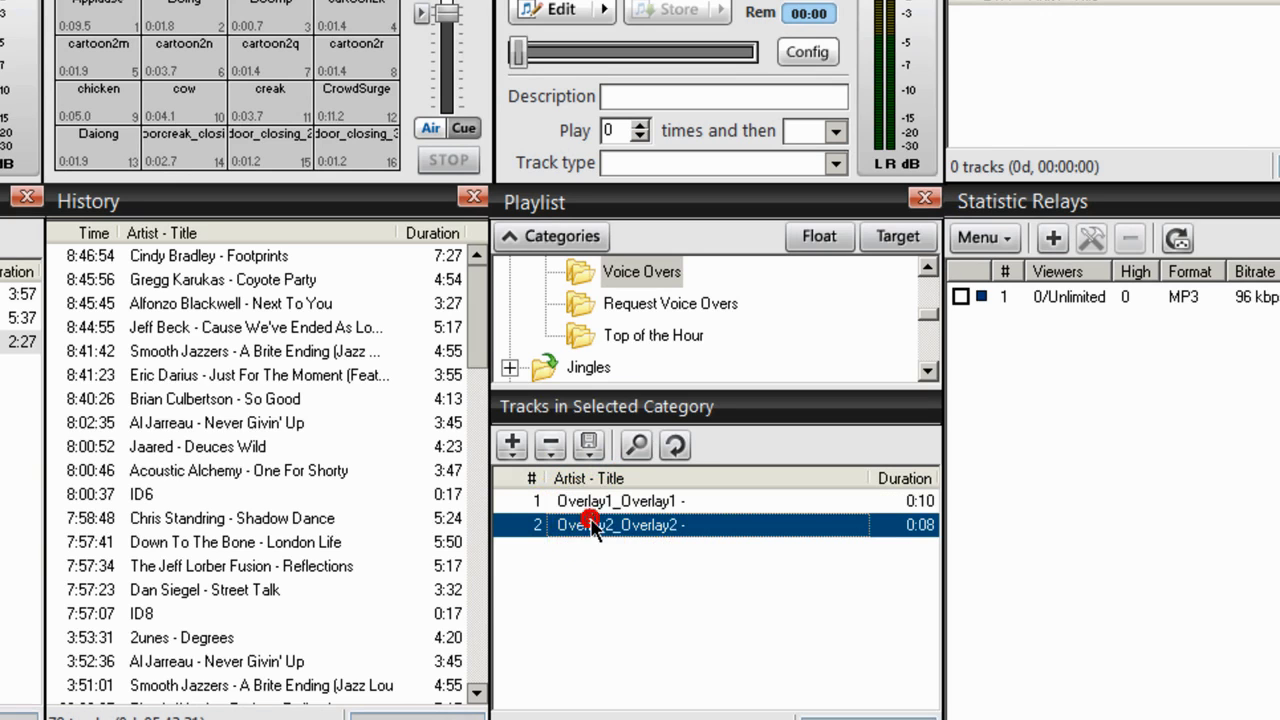
left_click(650, 718)
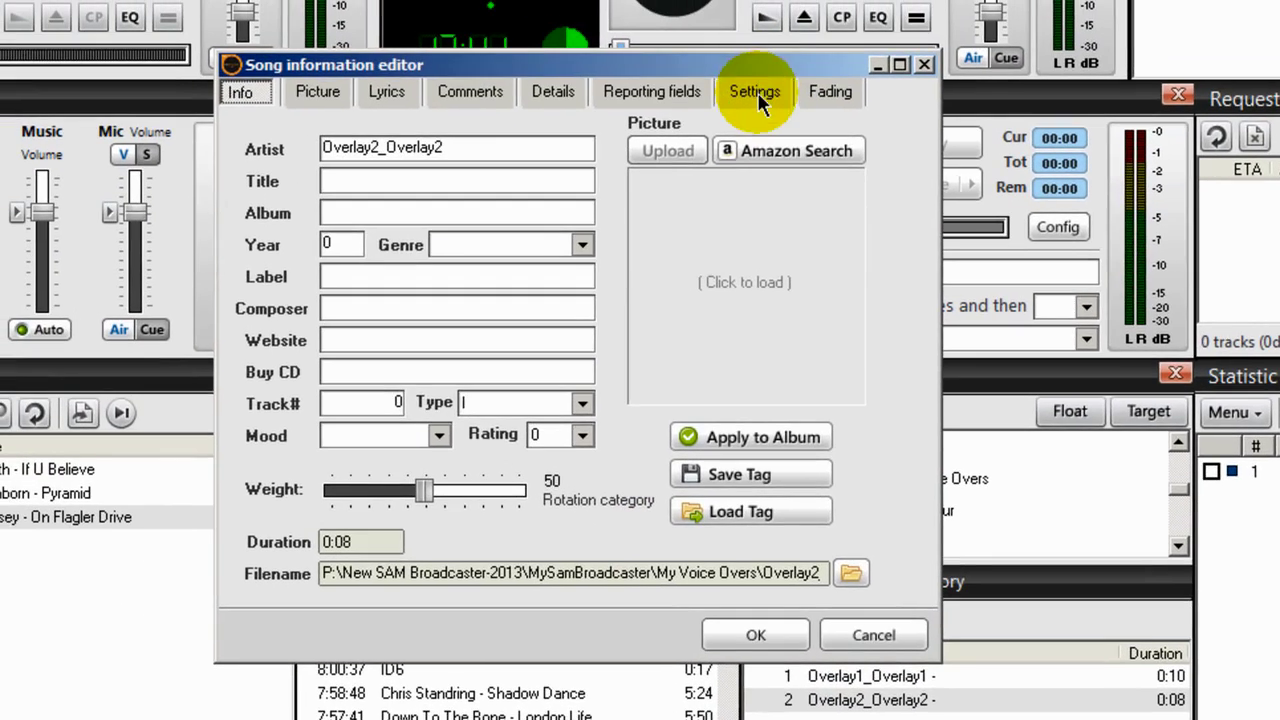
left_click(755, 92)
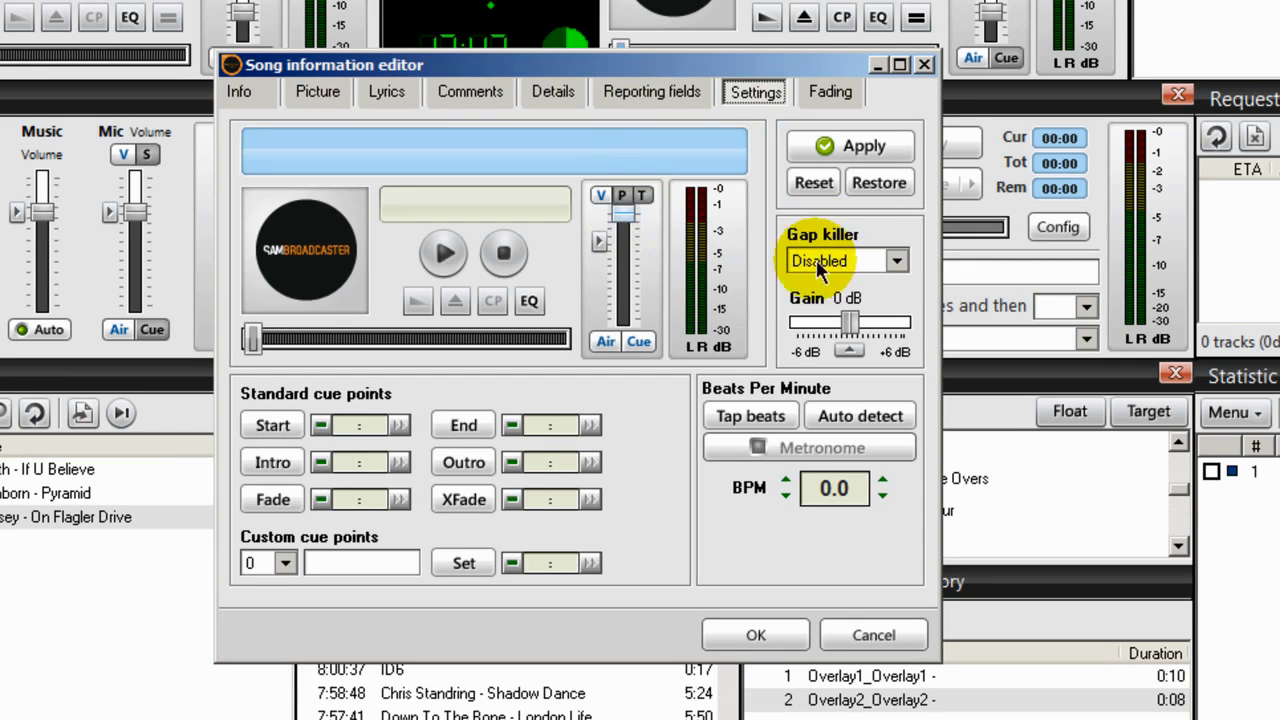
left_click(830, 92)
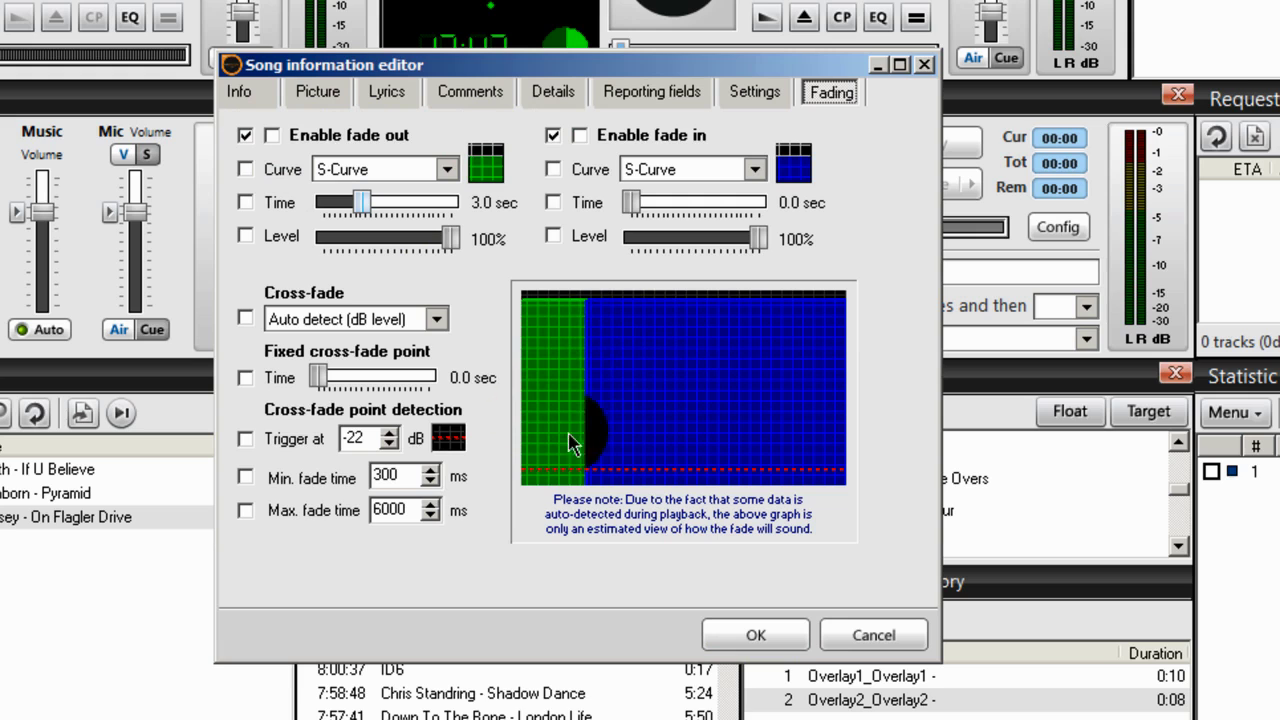
left_click(757, 634)
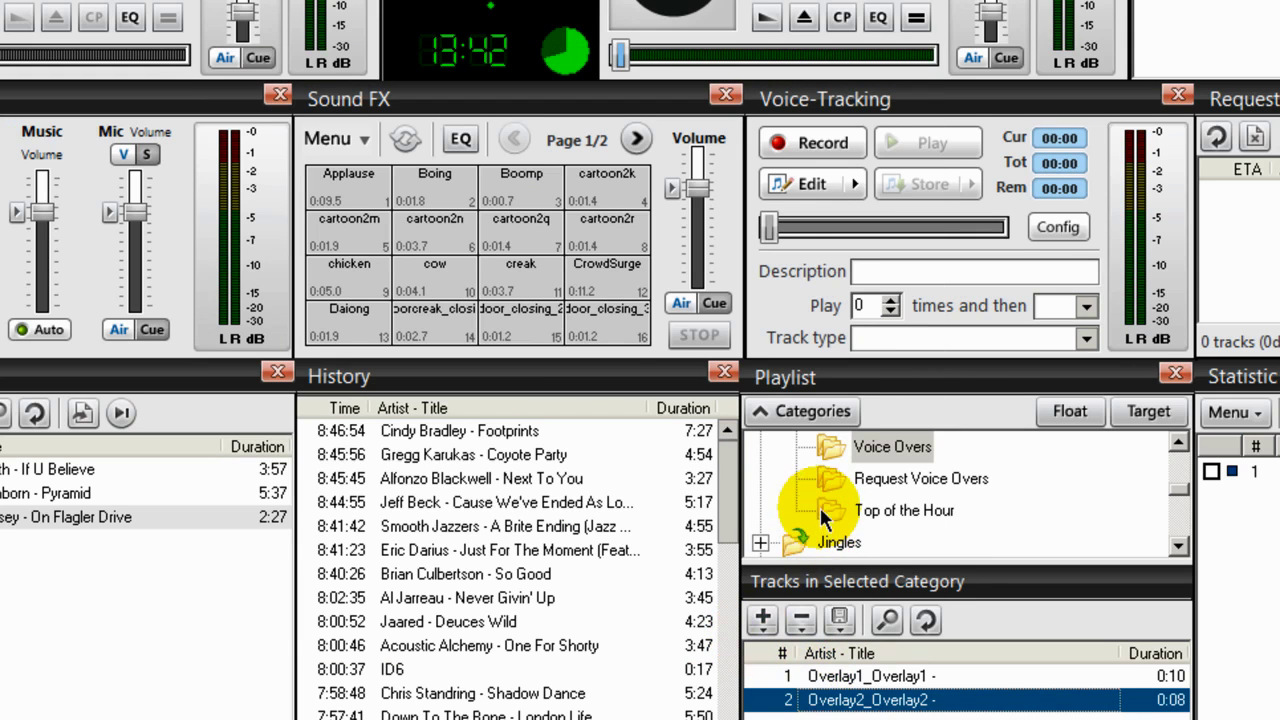
Step: Open RequestDrop1-1's info, preview it, confirm Disabled gap killer and fade overrides, and save
left_click(830, 482)
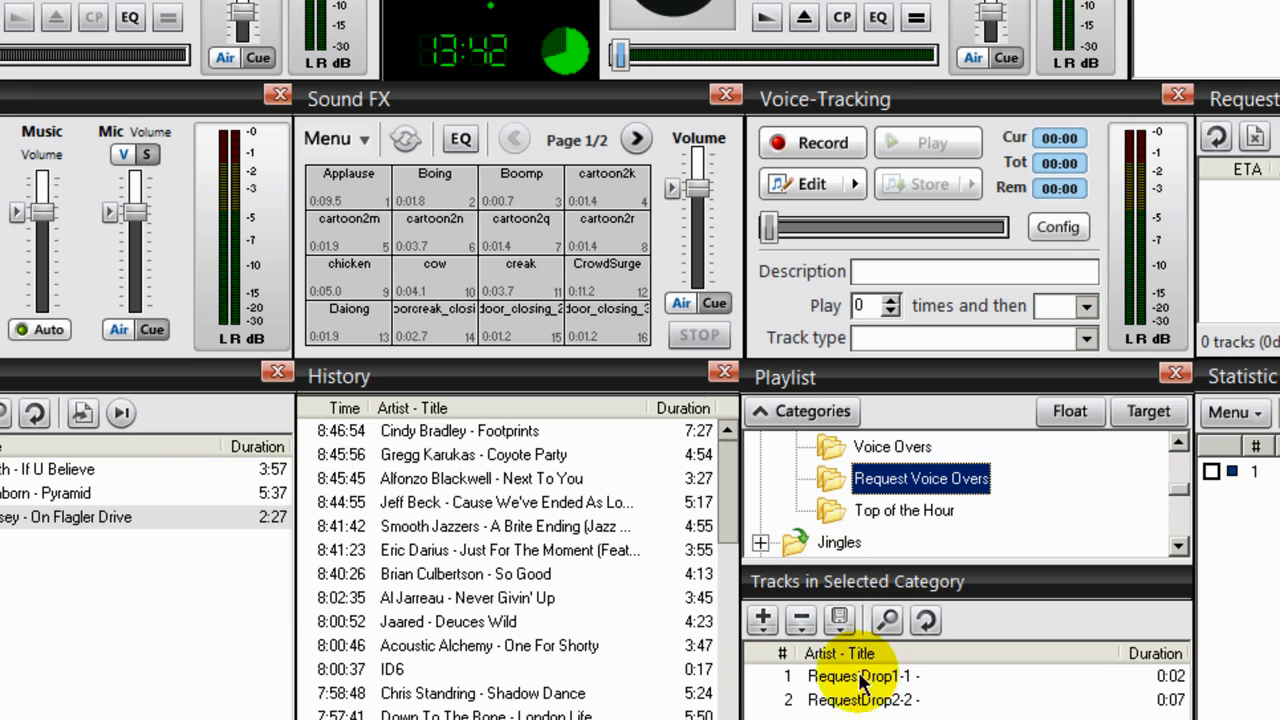
right_click(858, 678)
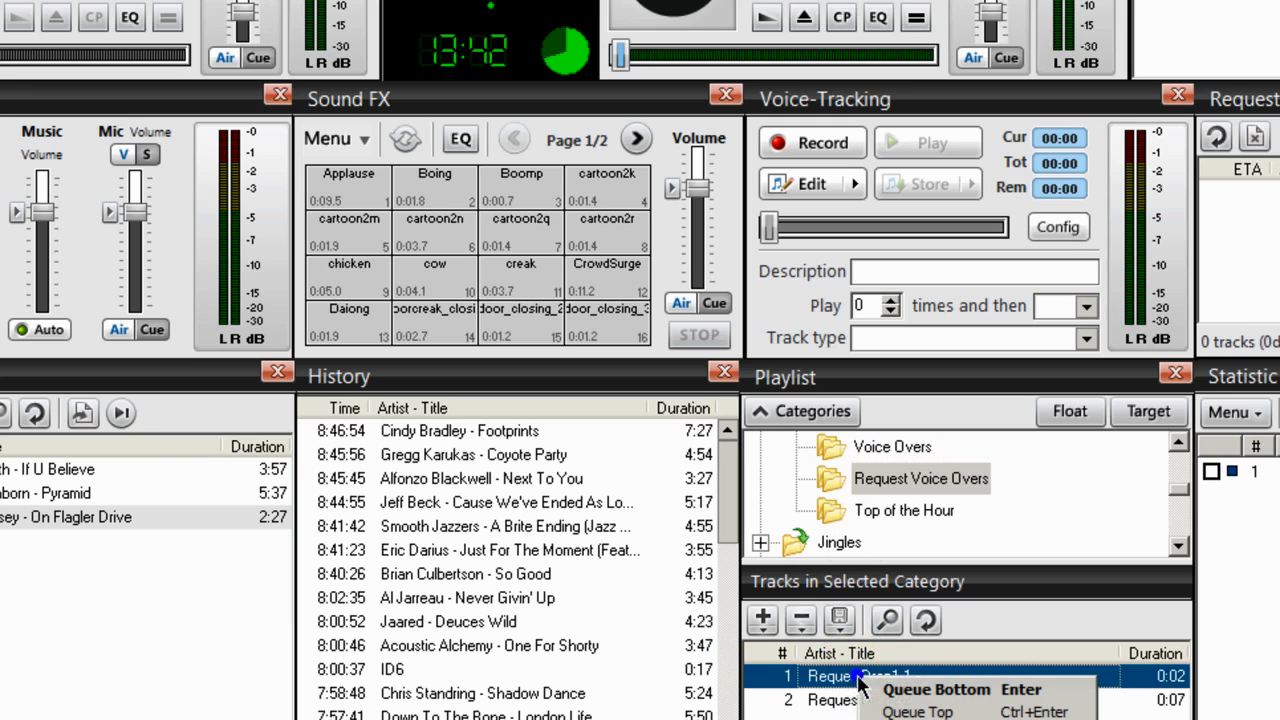
left_click(930, 716)
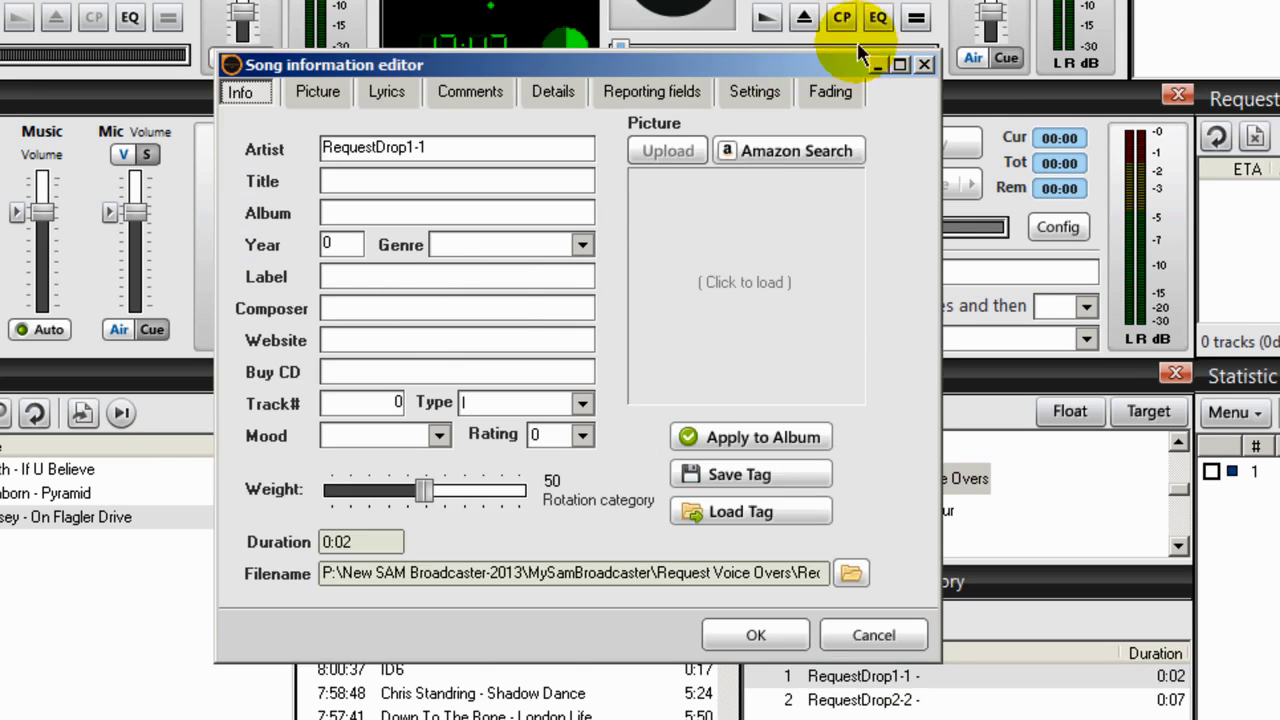
left_click(757, 93)
left_click(441, 258)
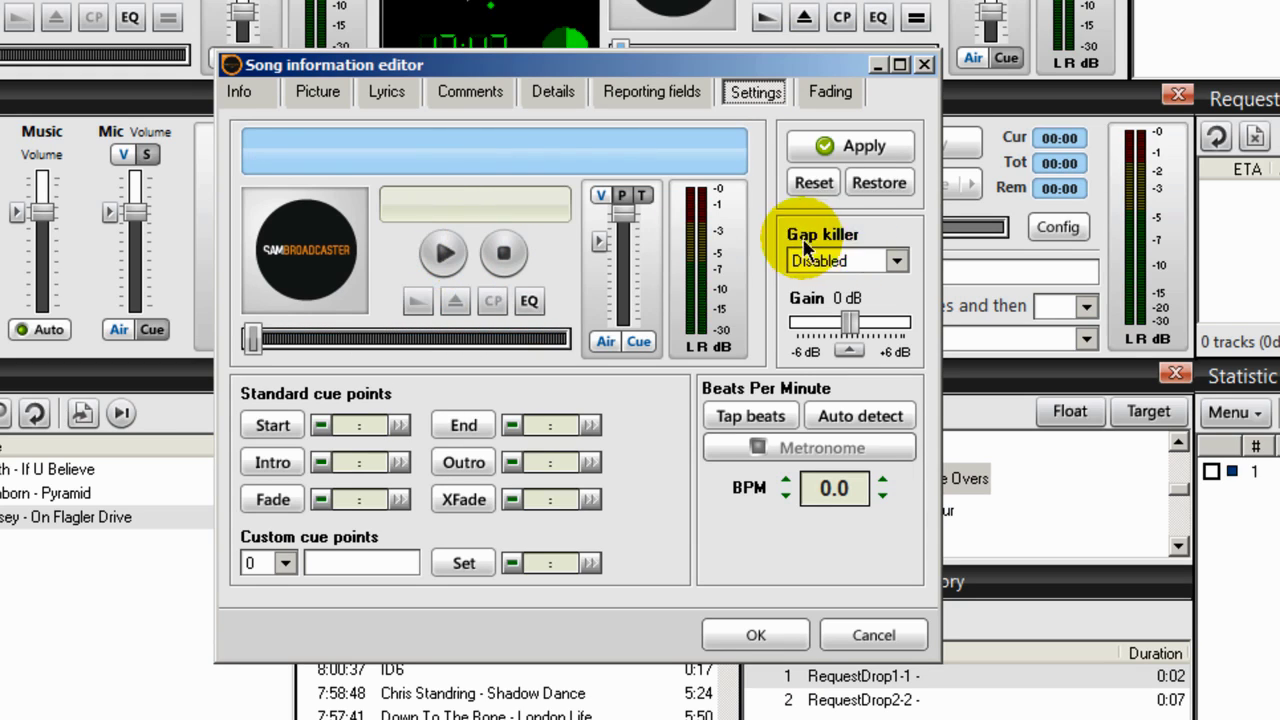
left_click(826, 92)
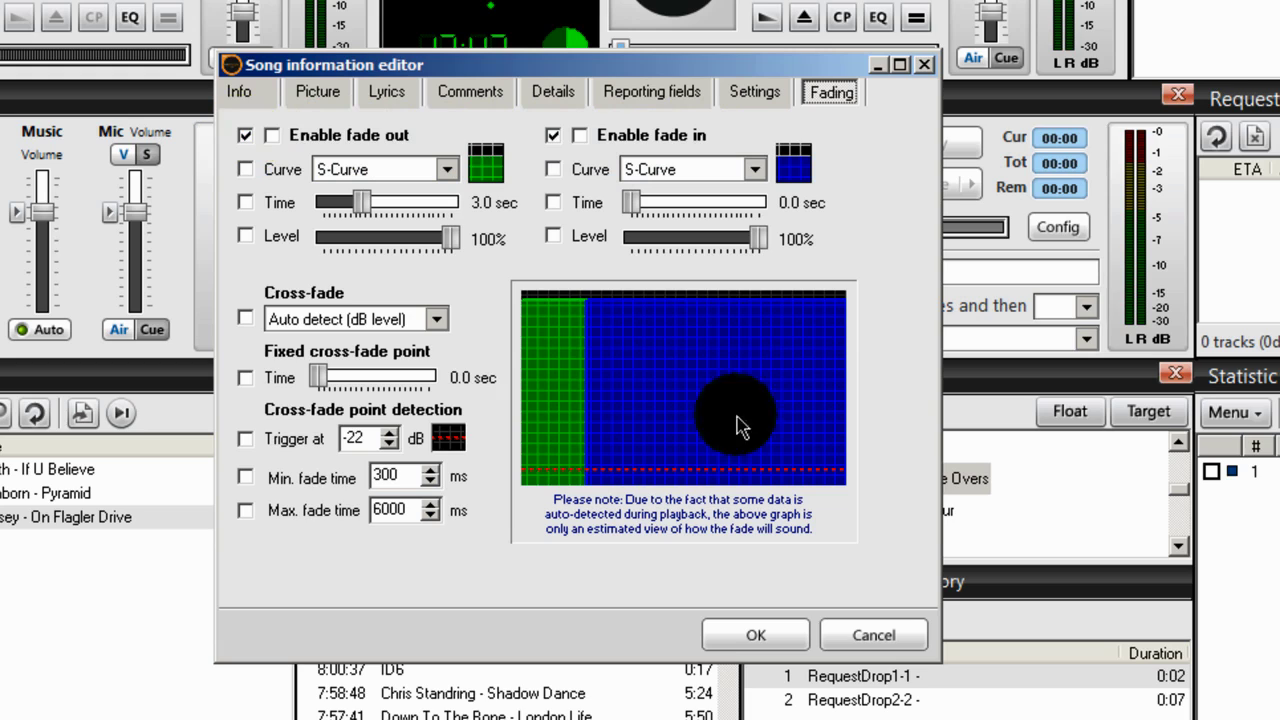
left_click(752, 634)
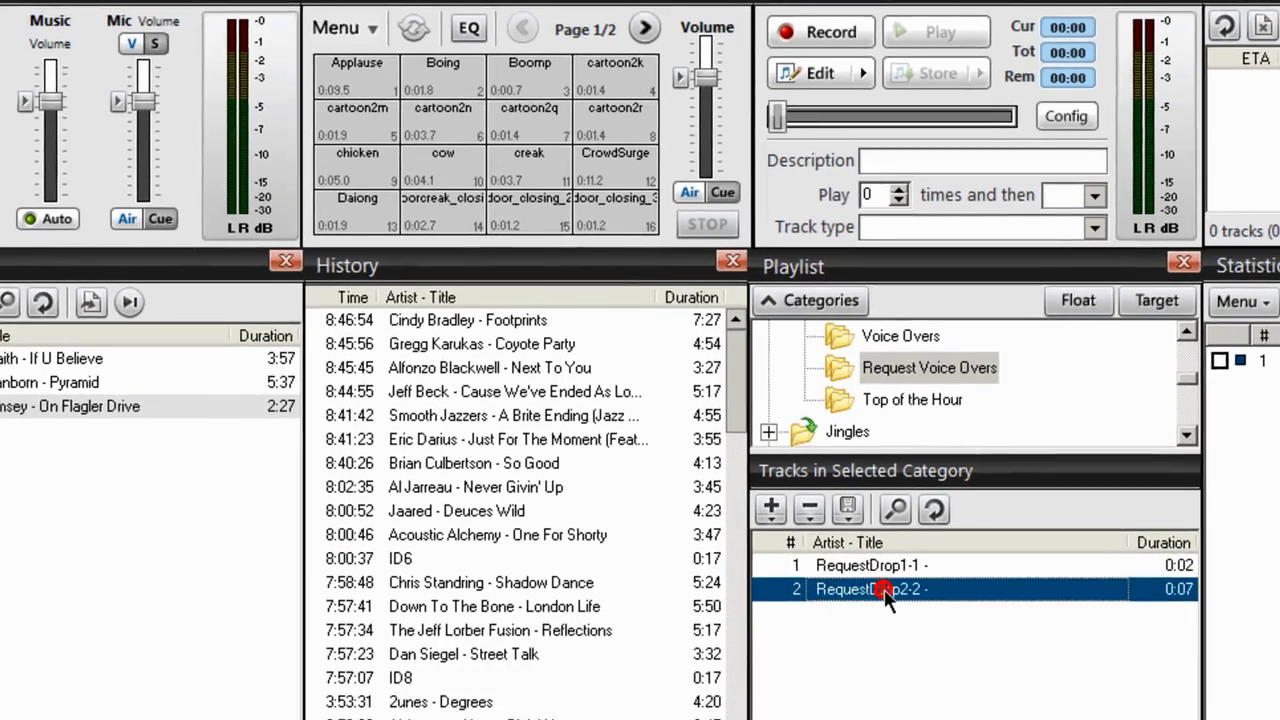
Step: Open RequestDrop2-2's info, override both Enable fade out and Enable fade in, and save
right_click(870, 700)
left_click(886, 705)
double_click(870, 504)
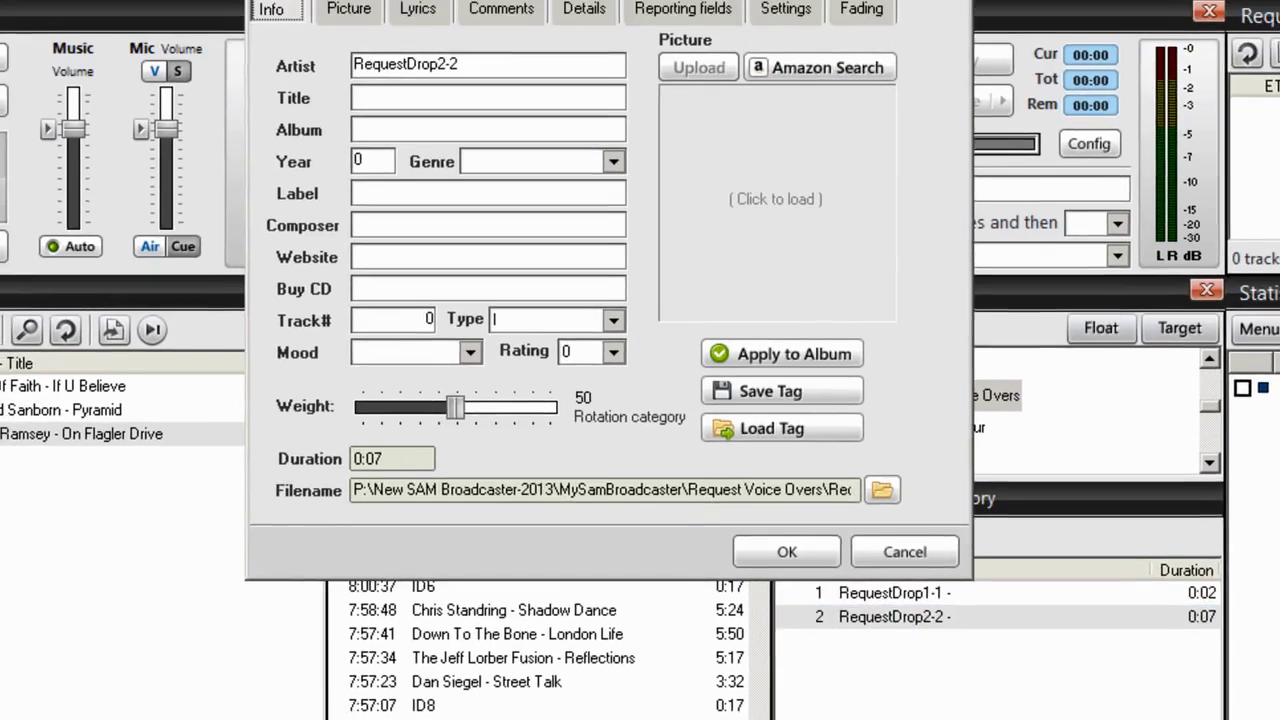
left_click(797, 96)
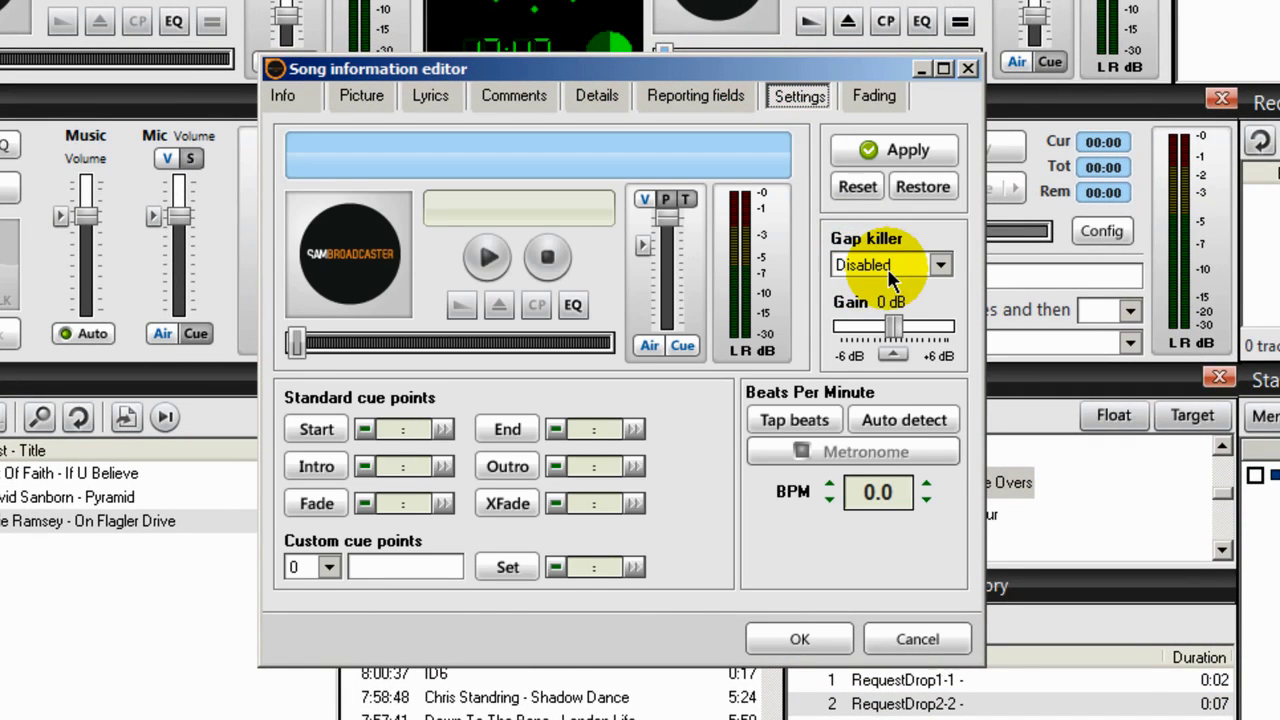
left_click(872, 97)
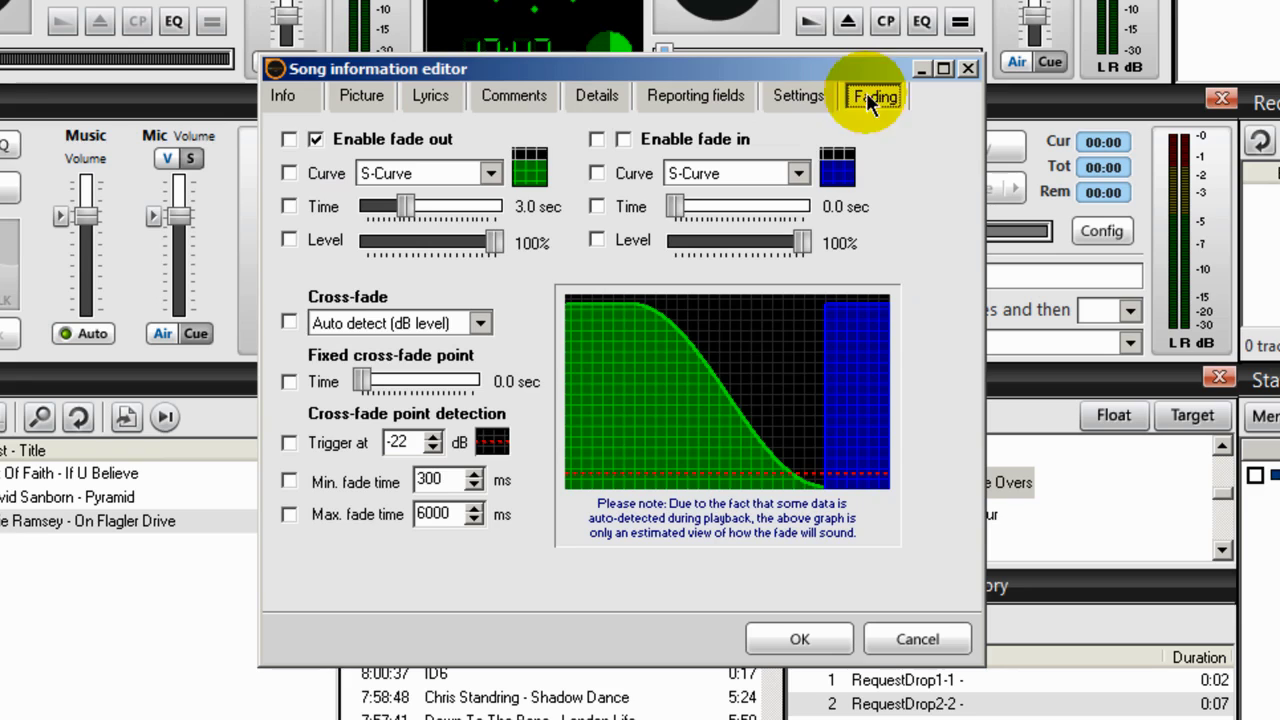
left_click(290, 140)
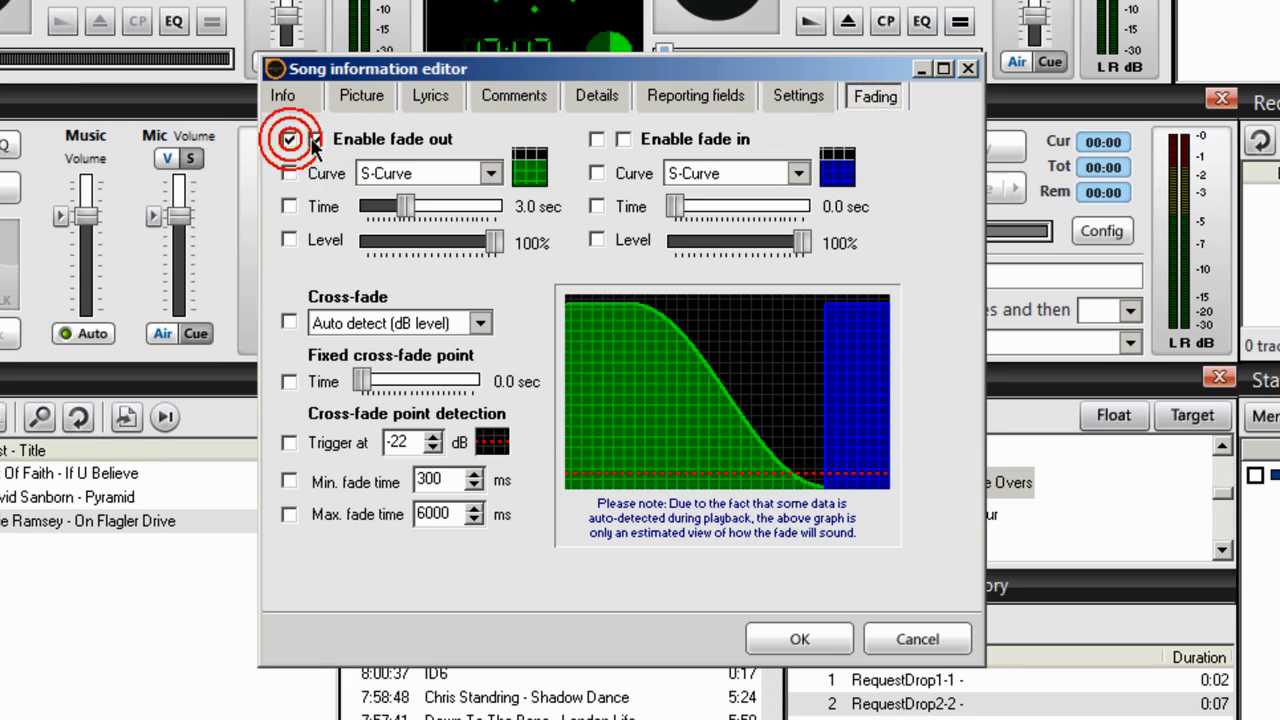
left_click(596, 140)
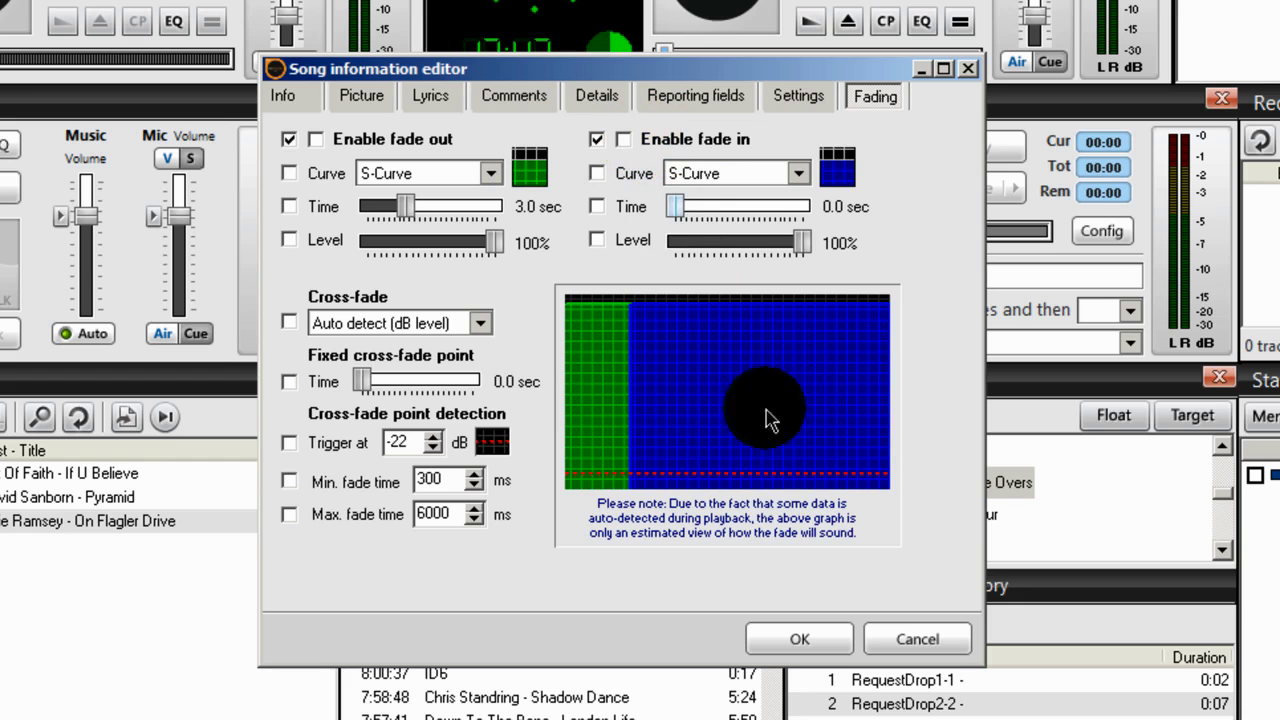
left_click(800, 640)
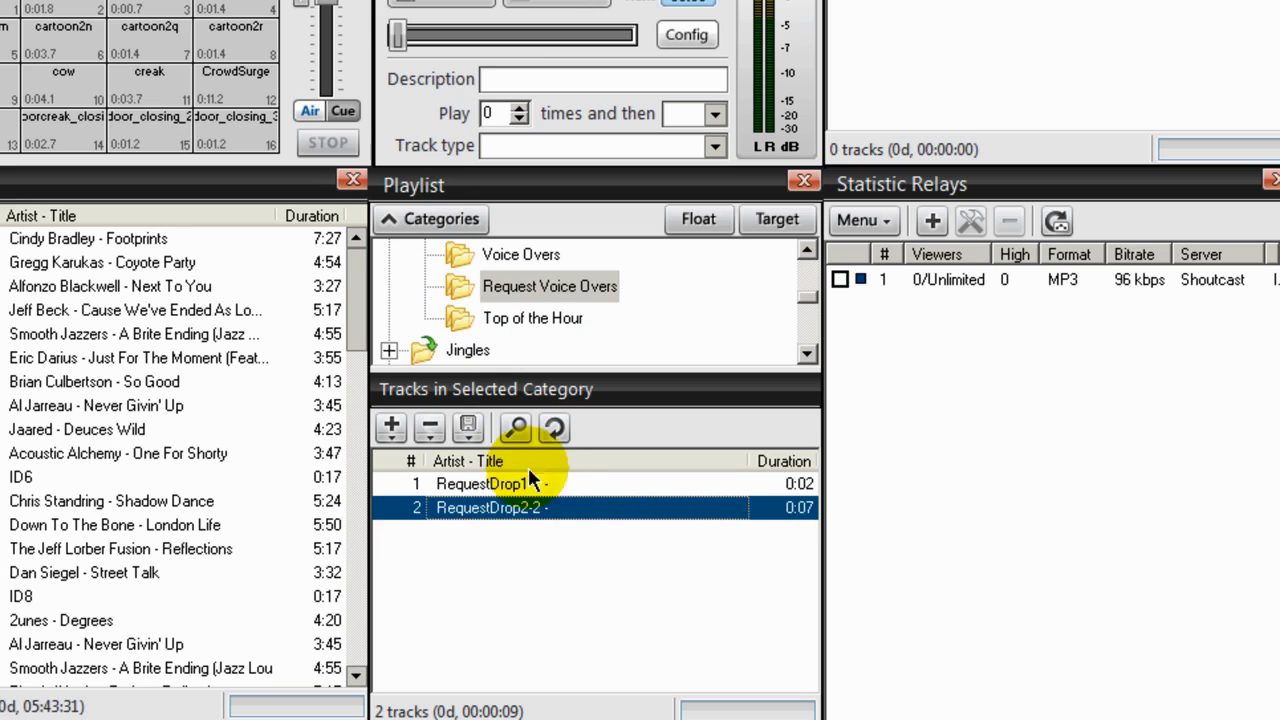
Step: Show the Voice Overs tracks and begin adding a whole folder of tracks to the category
left_click(462, 254)
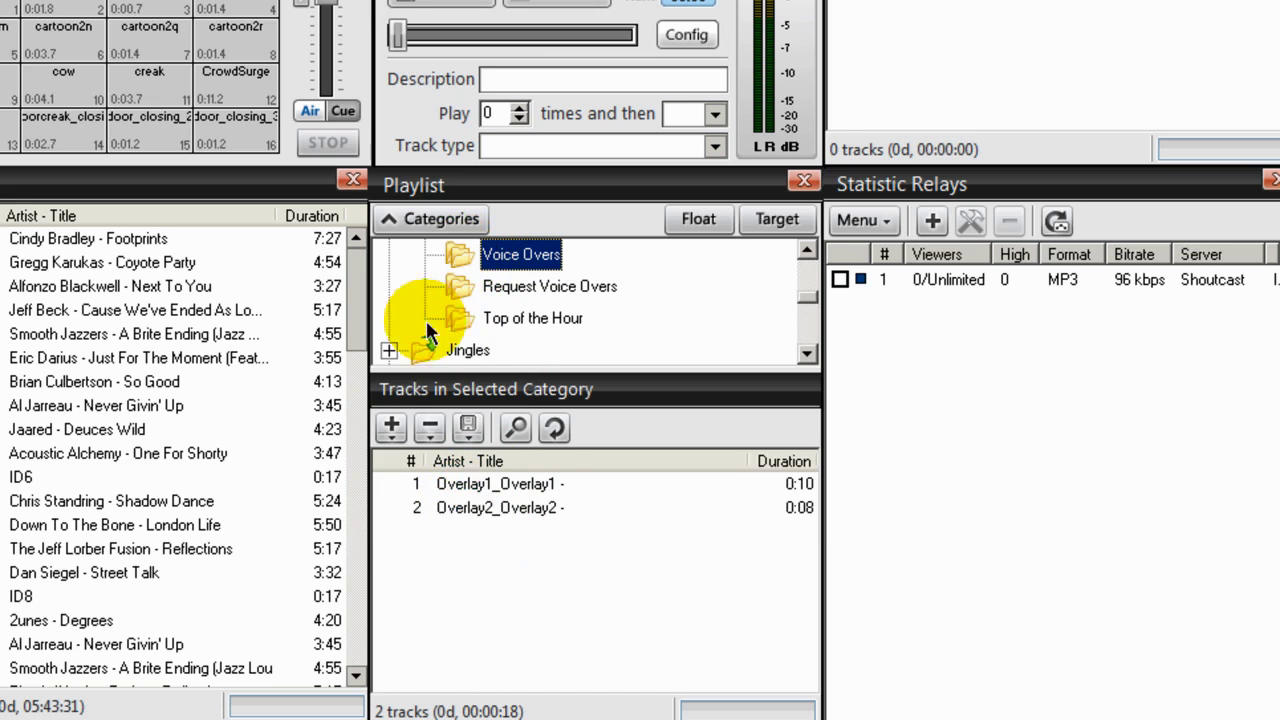
left_click(391, 427)
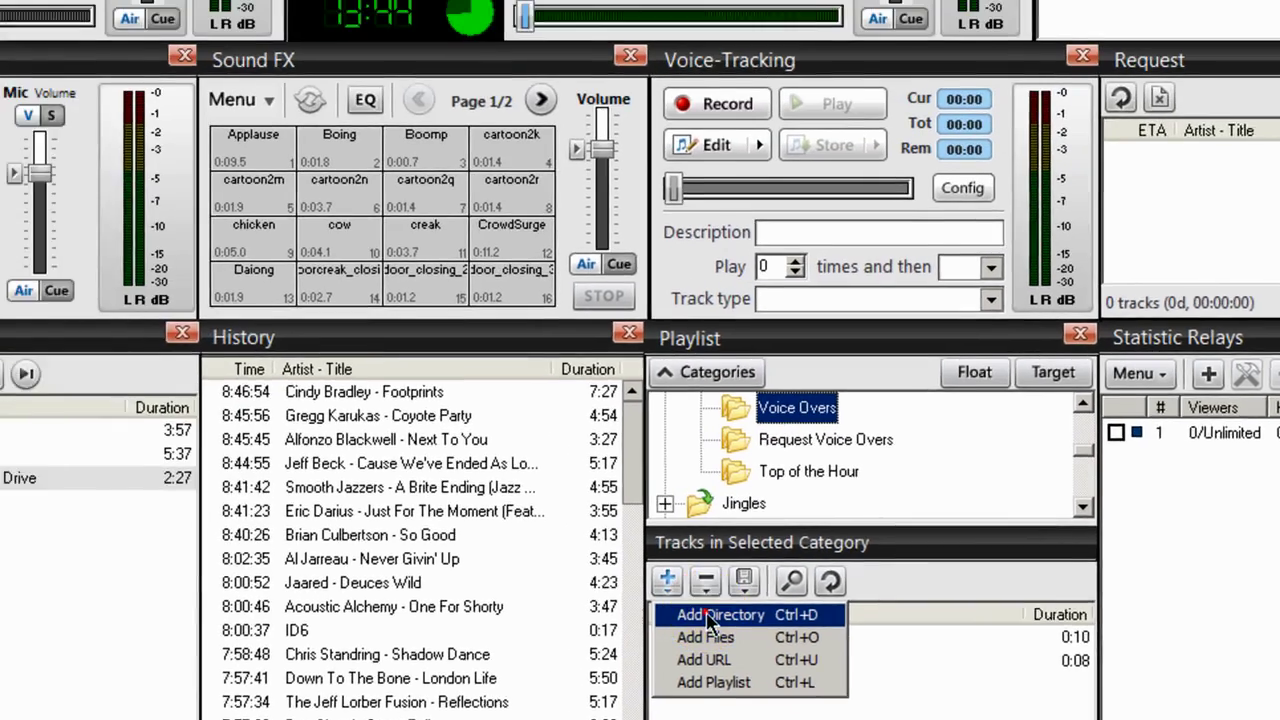
left_click(445, 467)
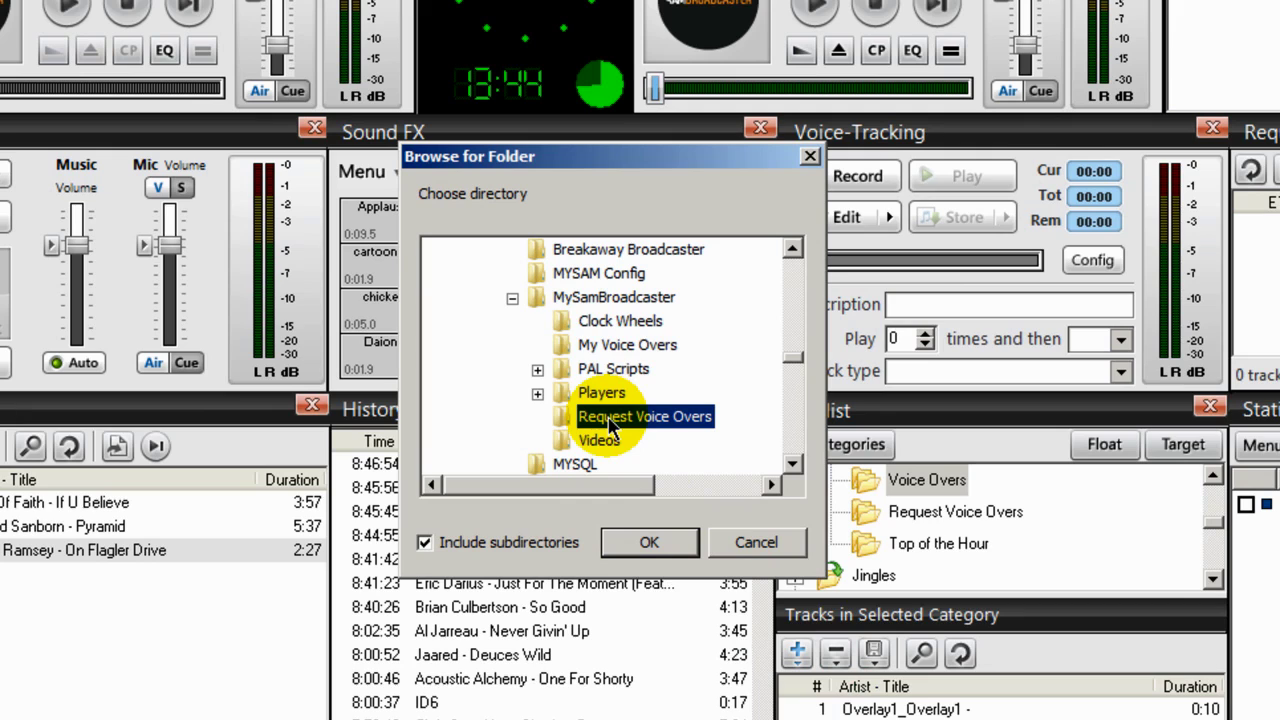
left_click(605, 346)
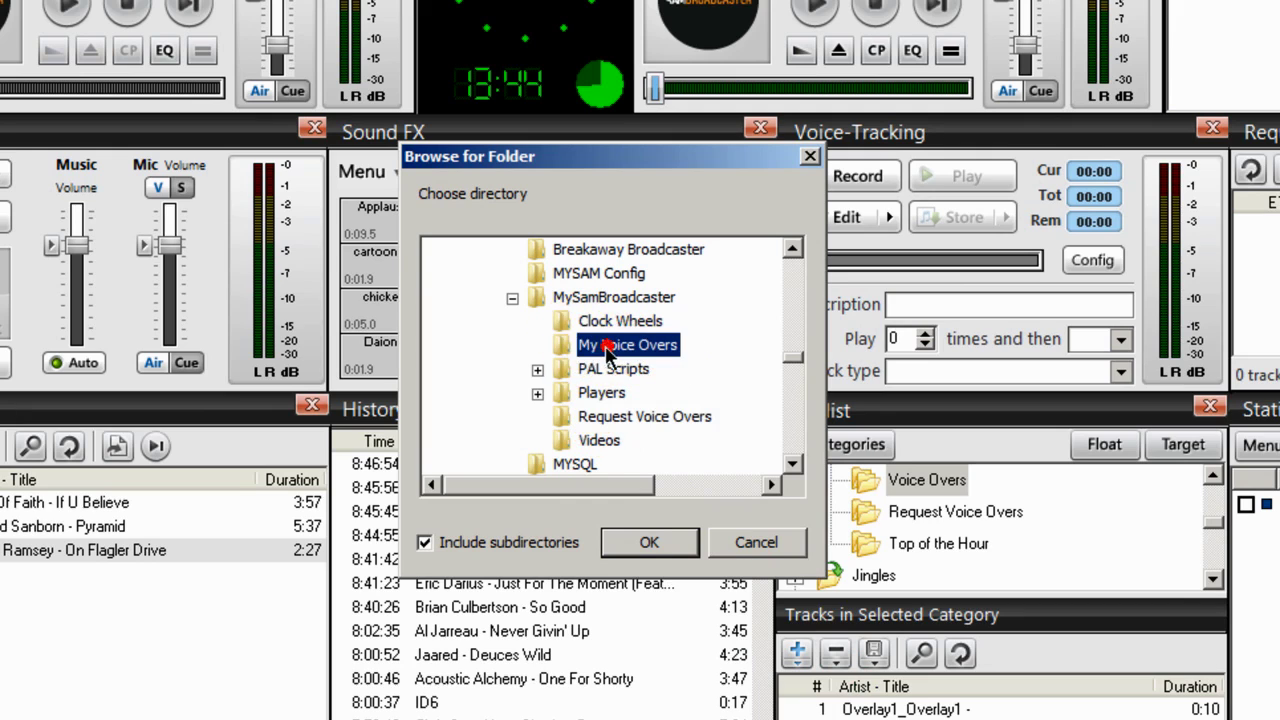
left_click(600, 416)
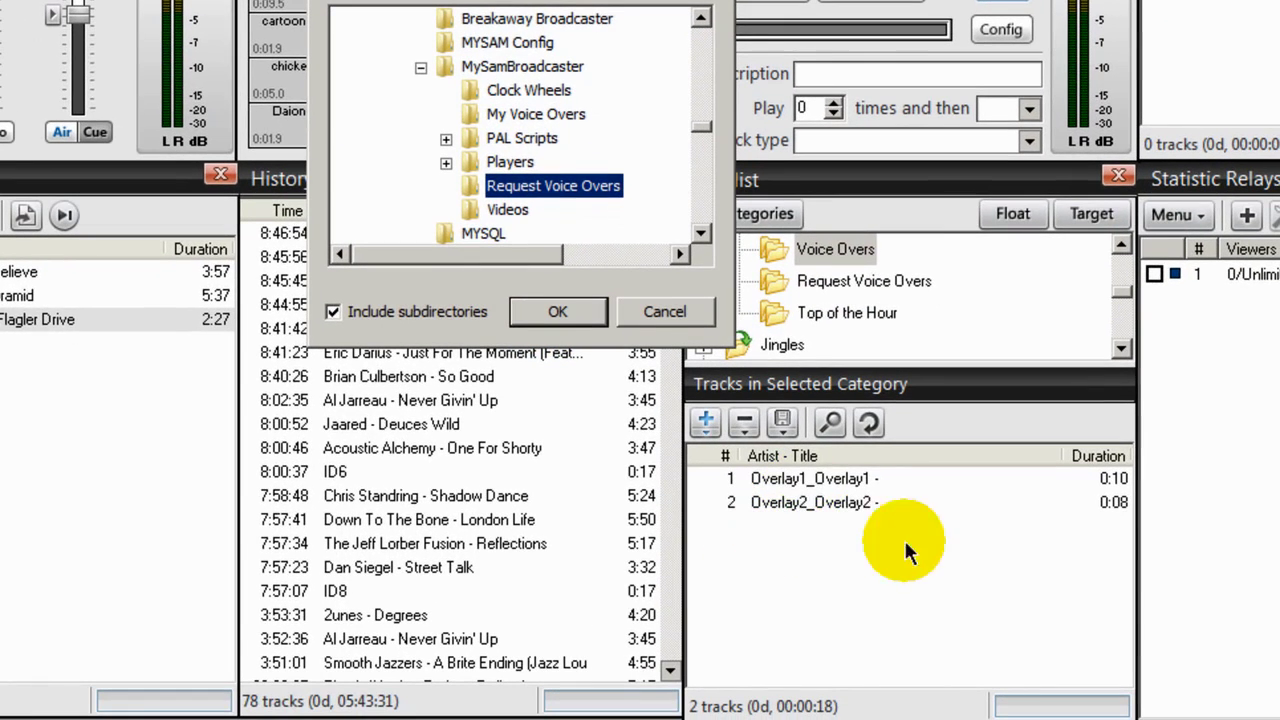
left_click(665, 313)
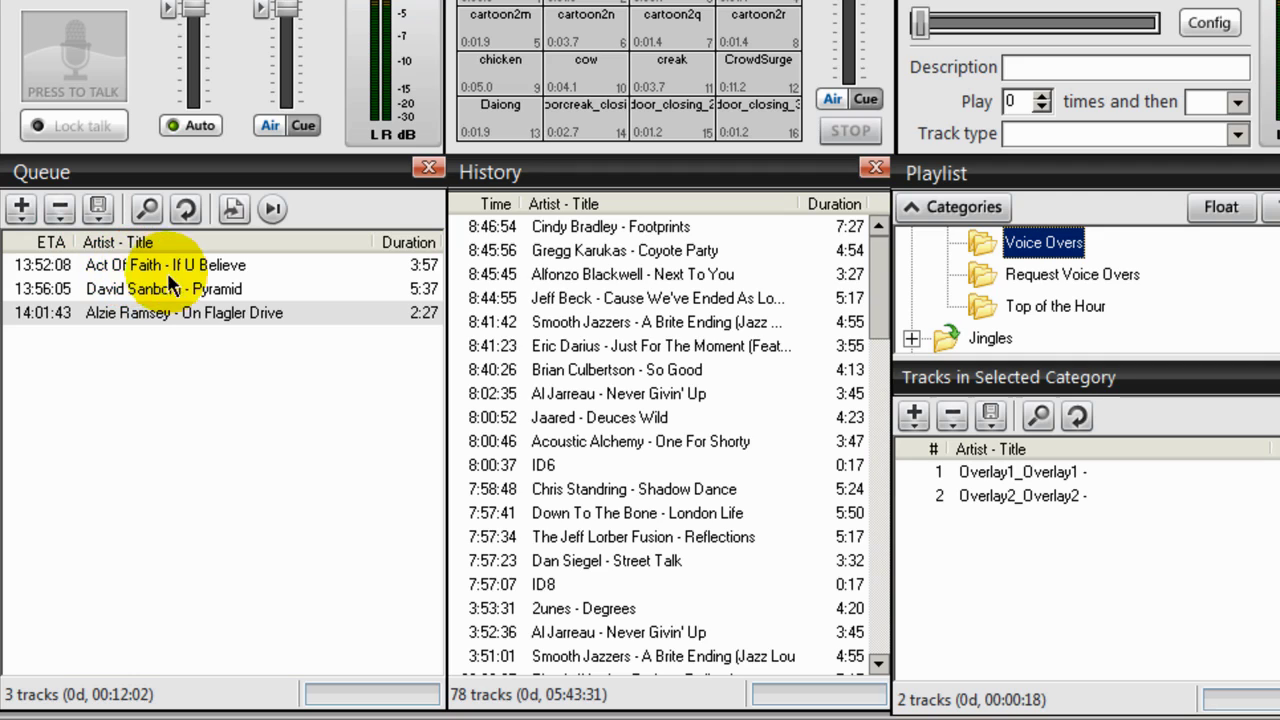
Step: Open the Song Info settings for Act Of Faith's If U Believe and preview the song
left_click(140, 266)
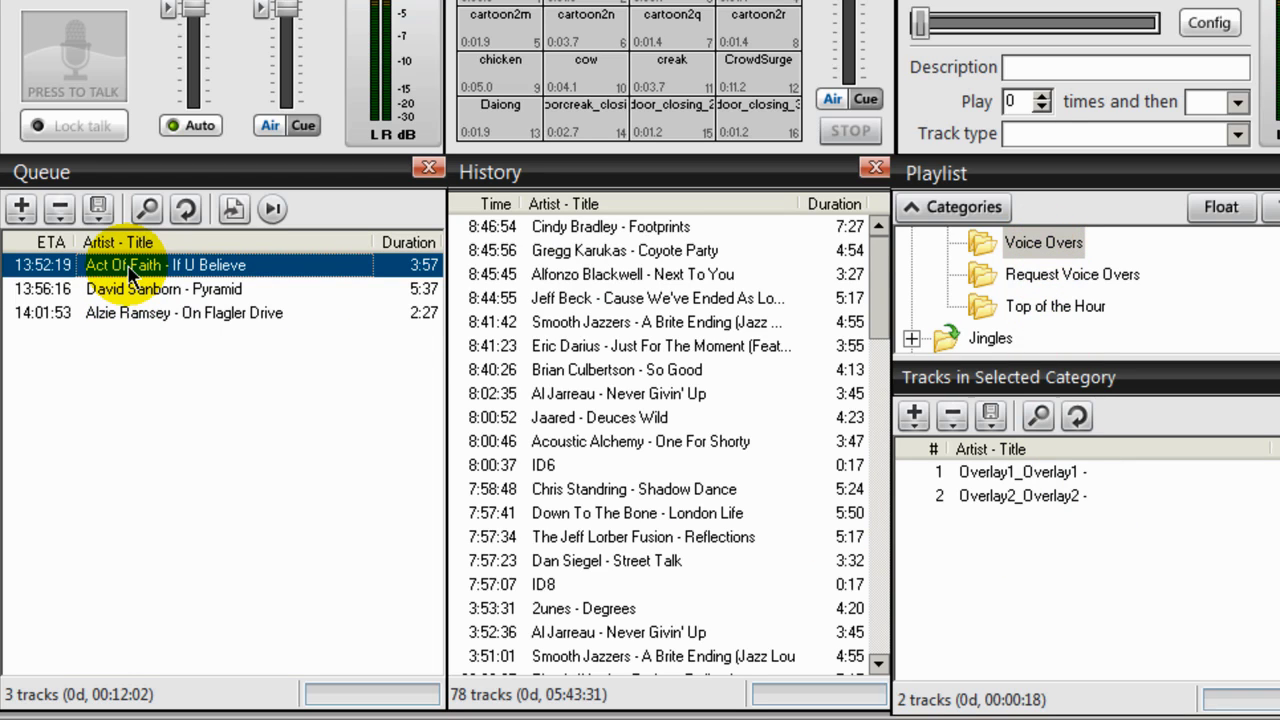
right_click(129, 270)
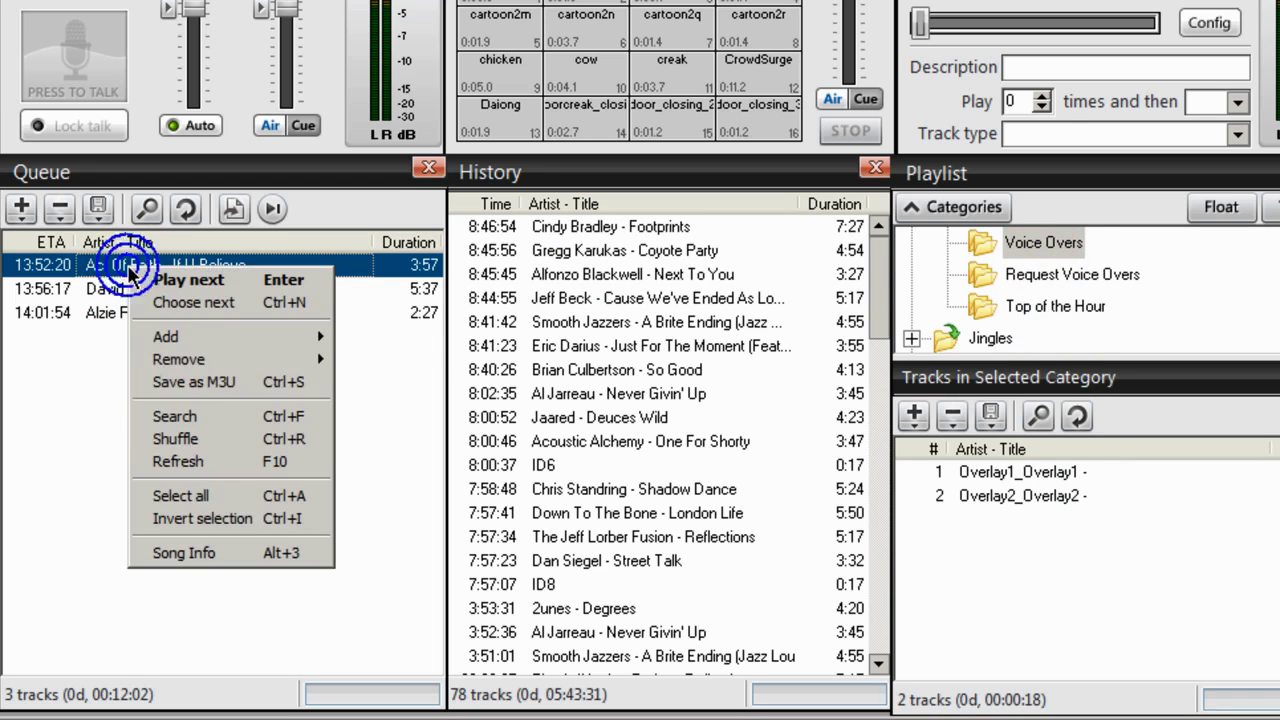
left_click(216, 553)
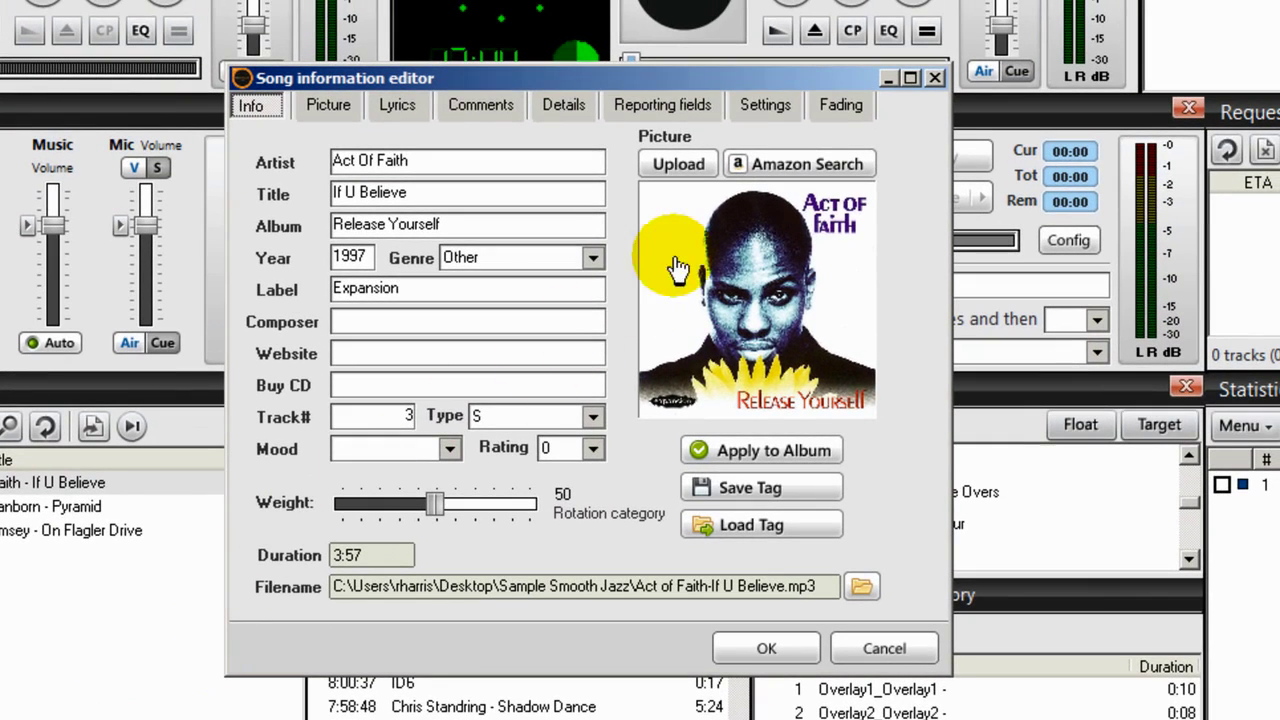
left_click(765, 104)
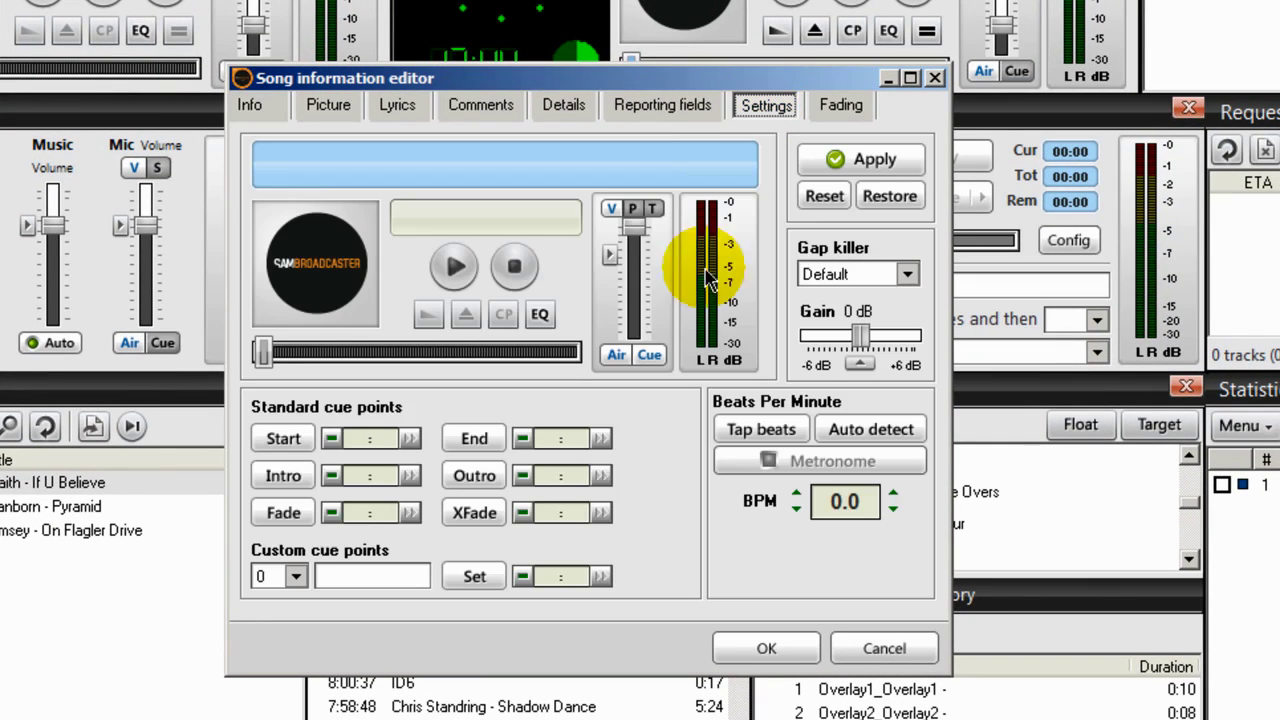
left_click(455, 268)
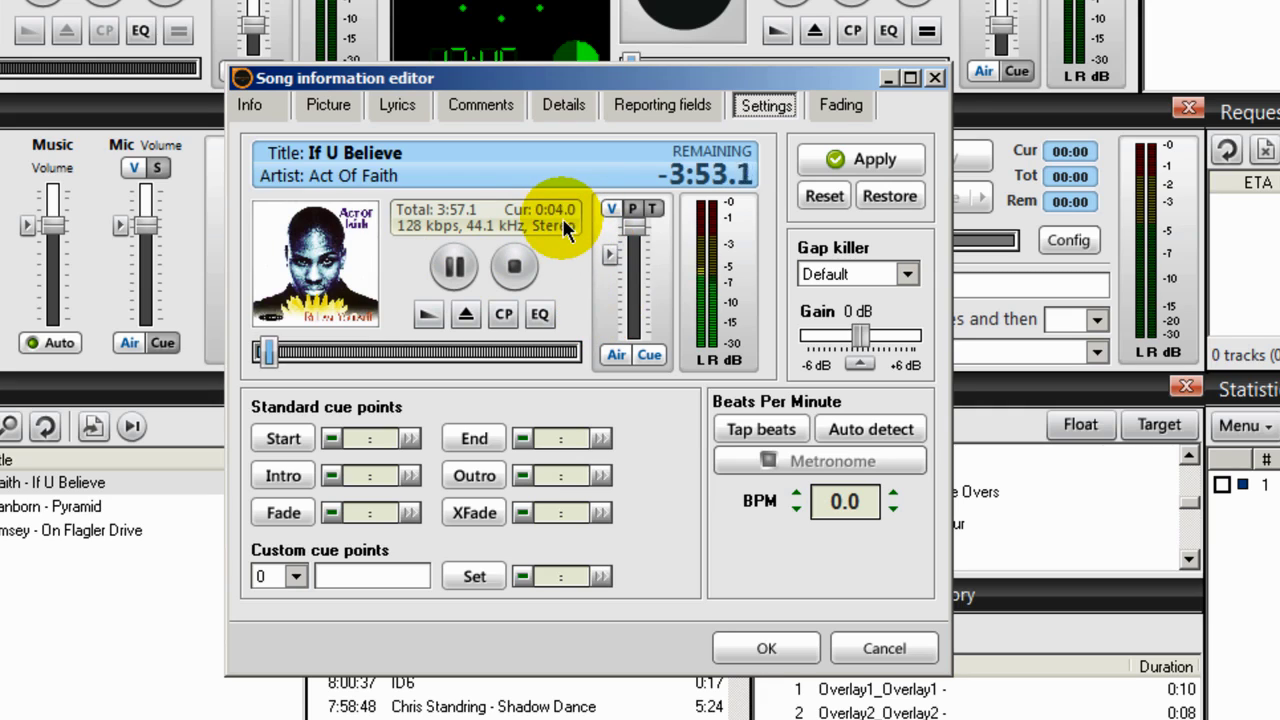
left_click(515, 270)
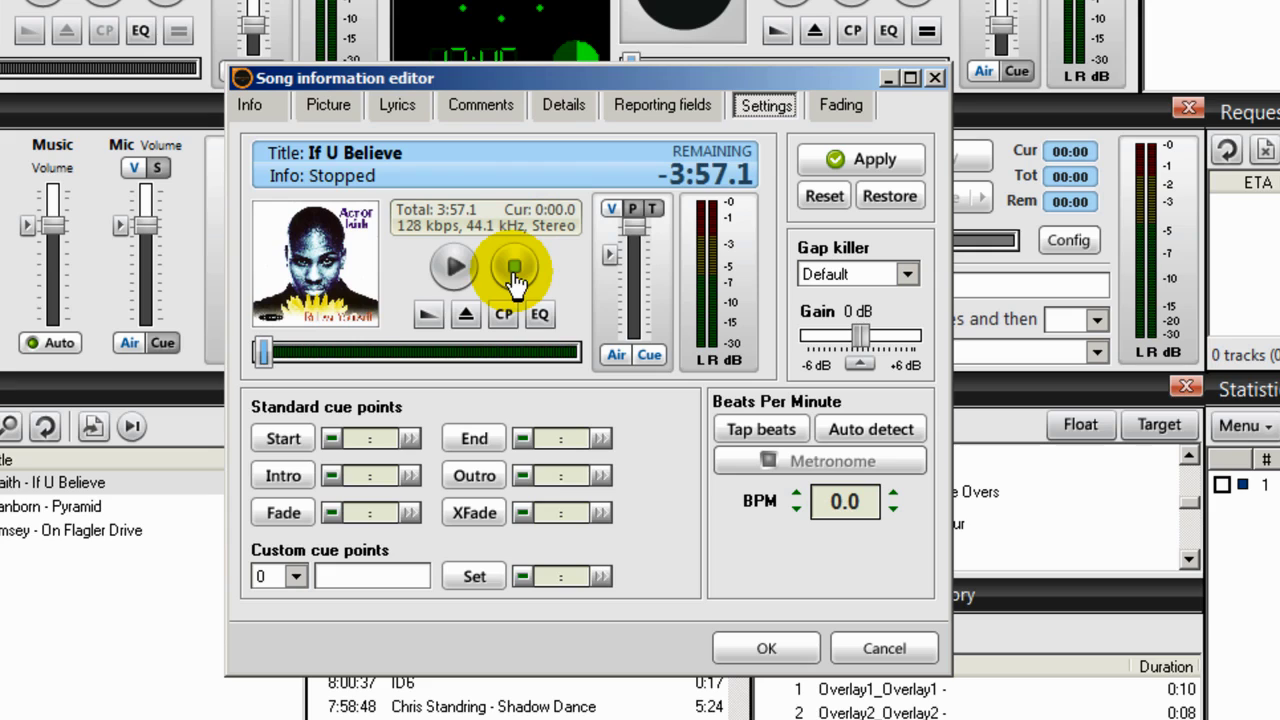
Step: Set the Intro cue point to 6 seconds and save the song info
left_click(258, 477)
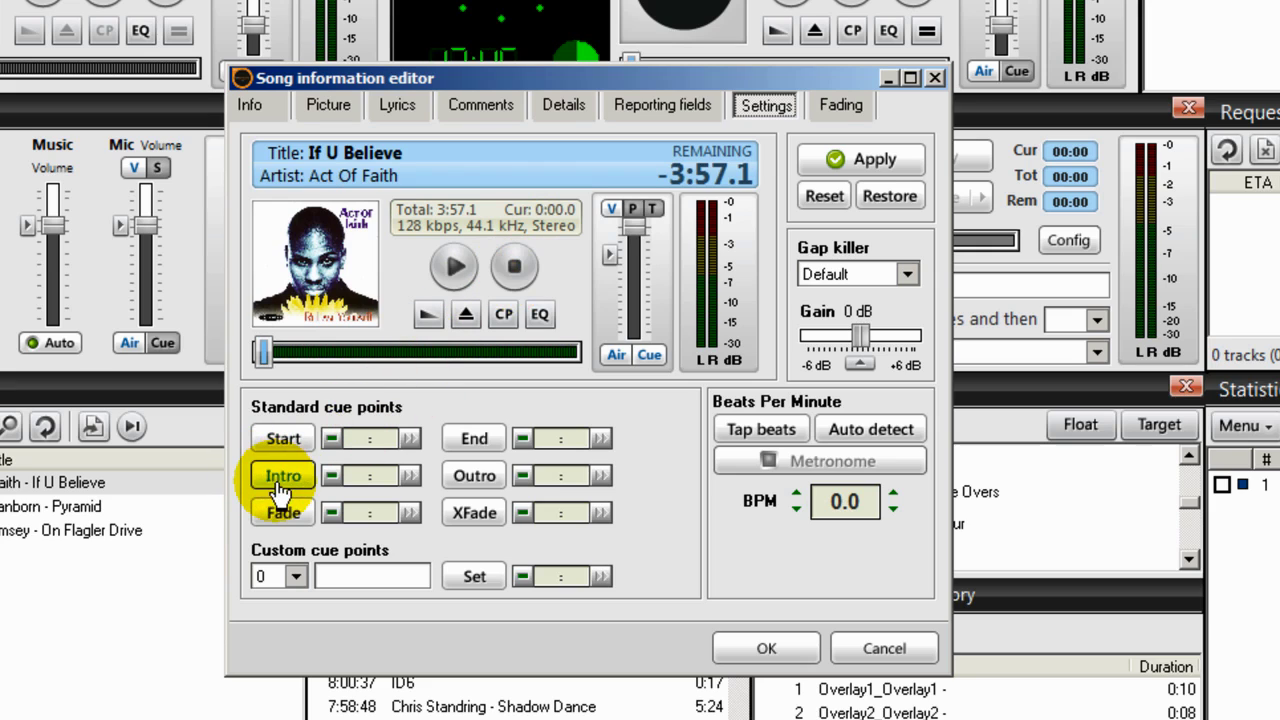
left_click(364, 478)
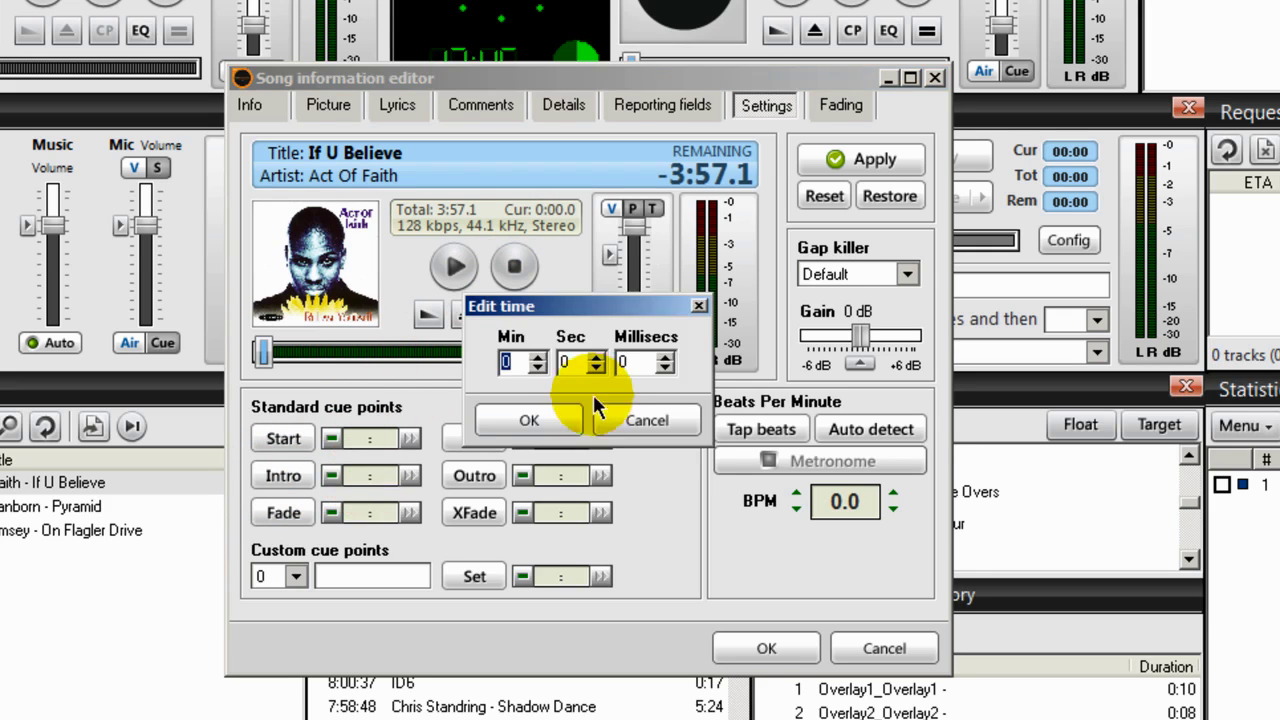
left_click(578, 364)
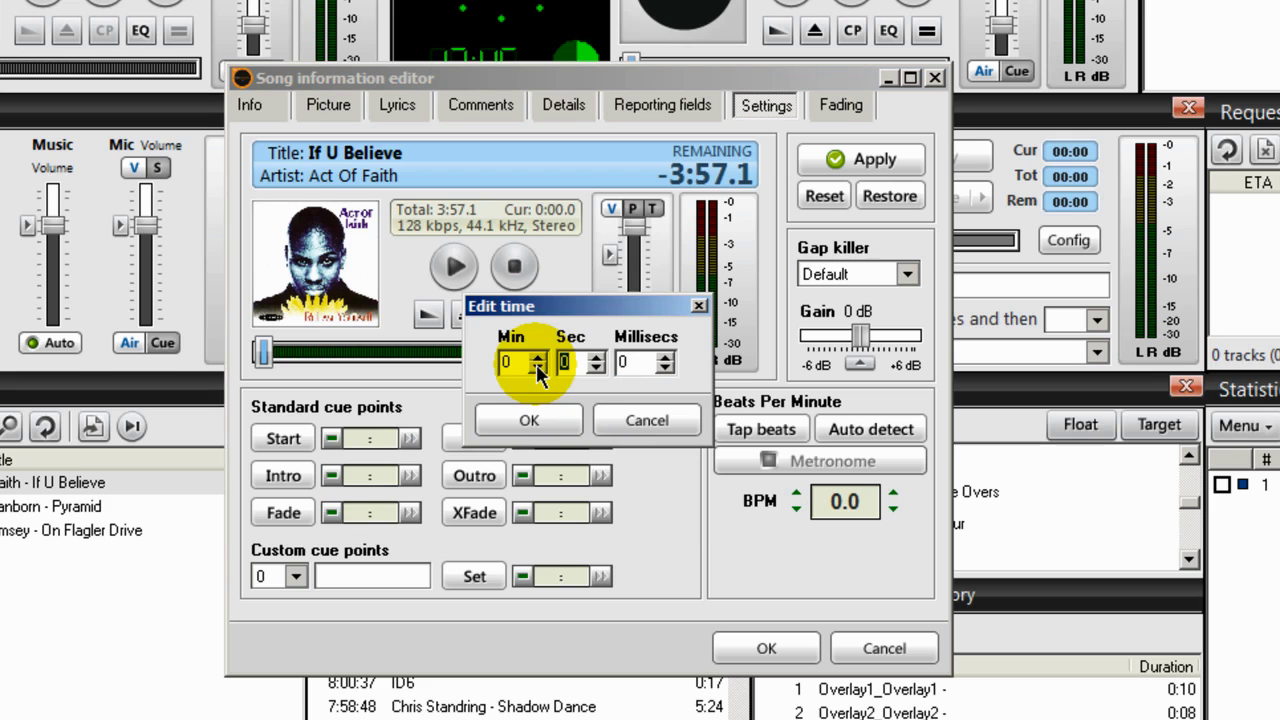
type("6")
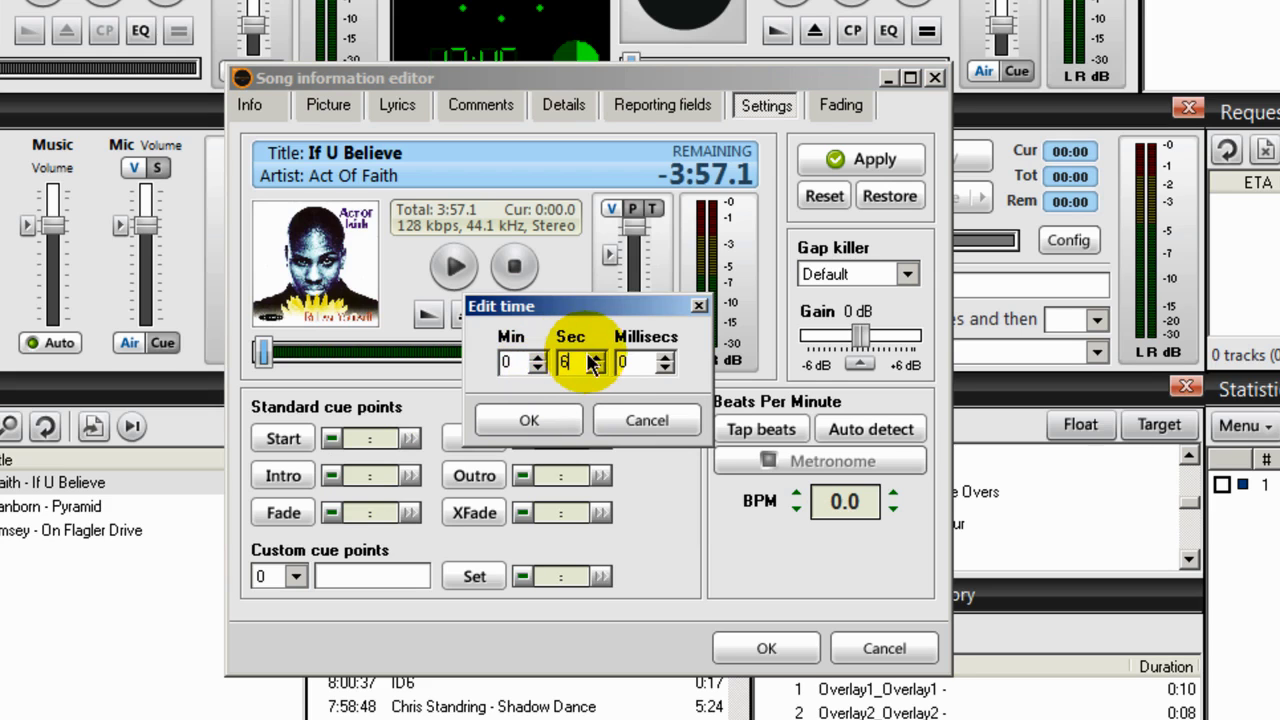
left_click(549, 428)
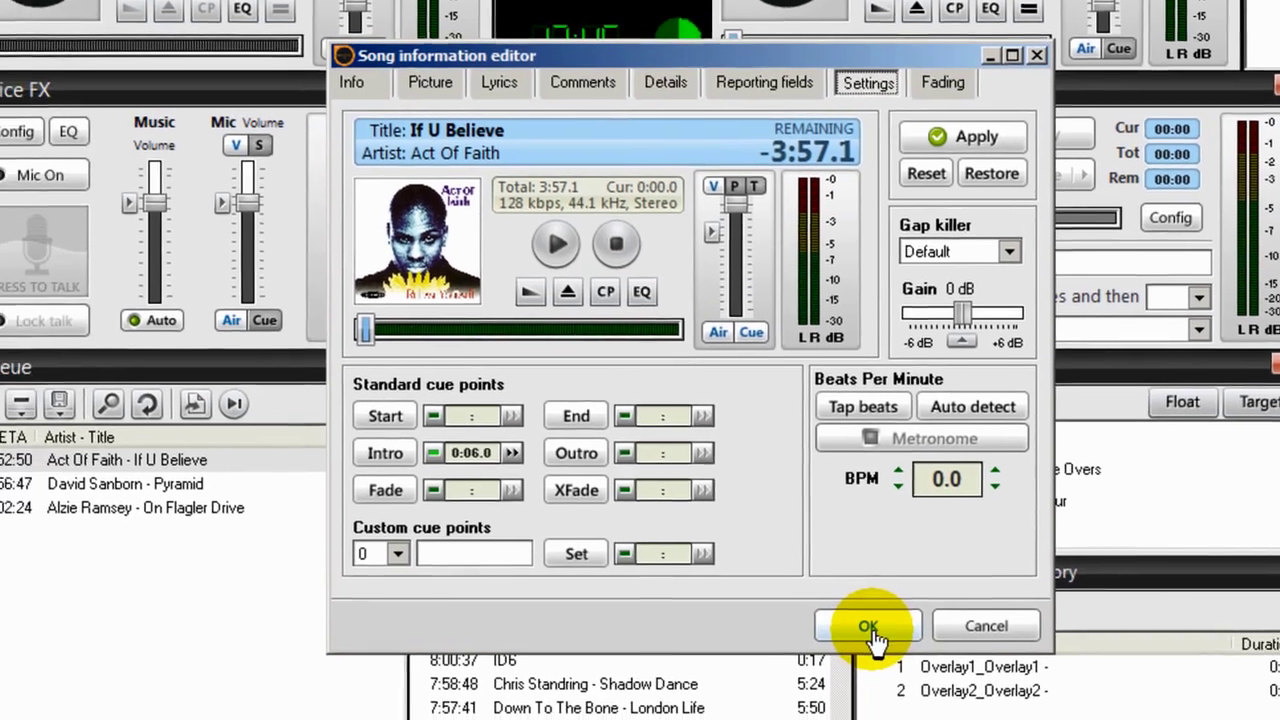
left_click(766, 648)
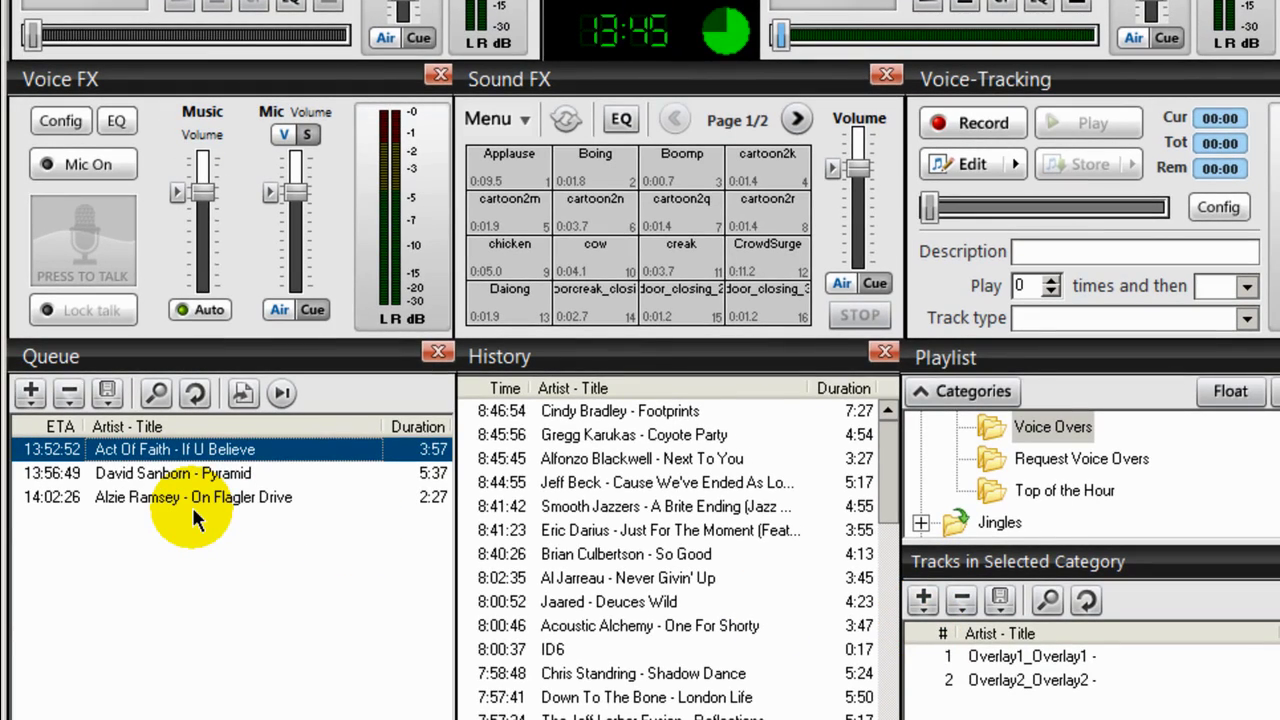
Step: Open the settings for Alzie Ramsey's On Flagler Drive and preview it from the intro
left_click(121, 497)
right_click(122, 499)
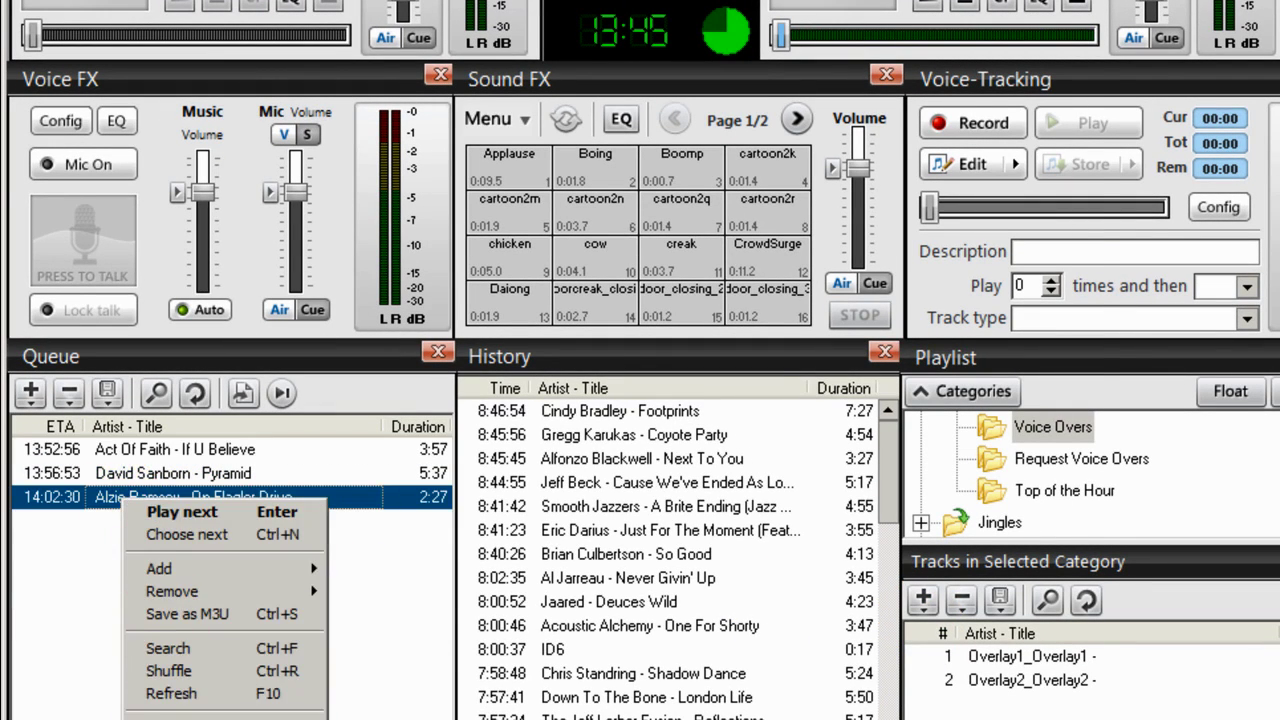
left_click(175, 716)
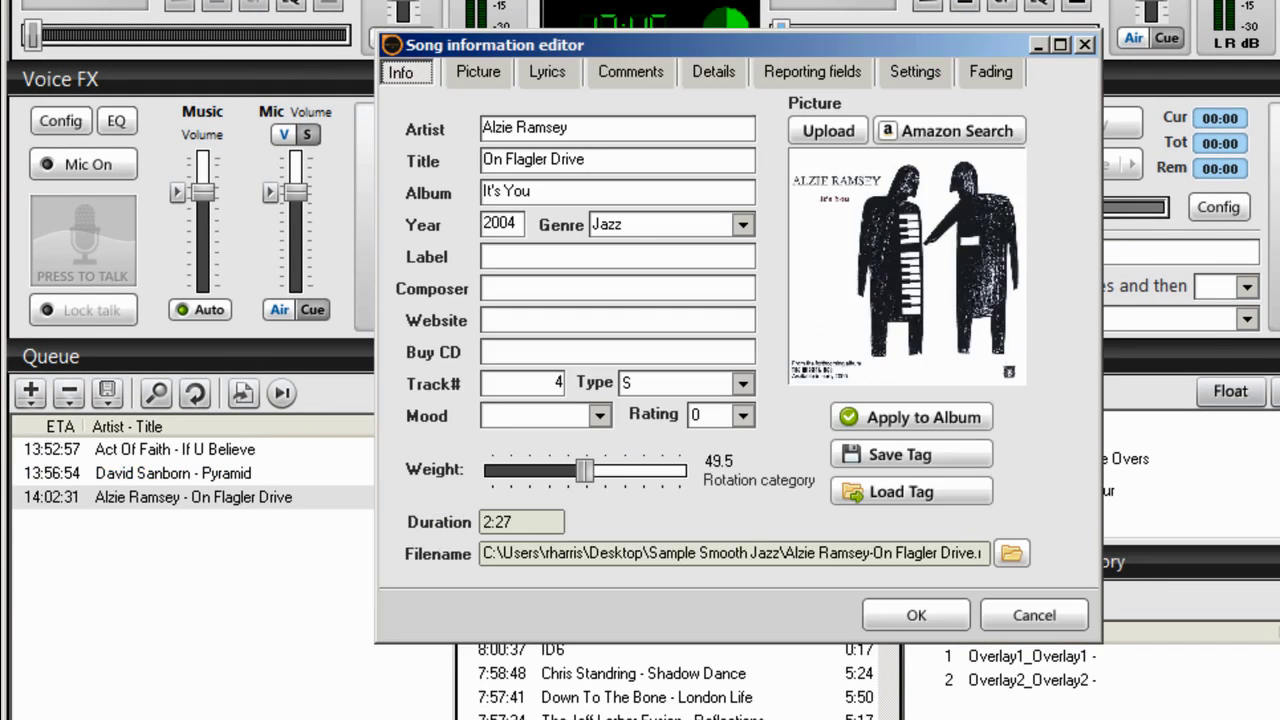
left_click(919, 71)
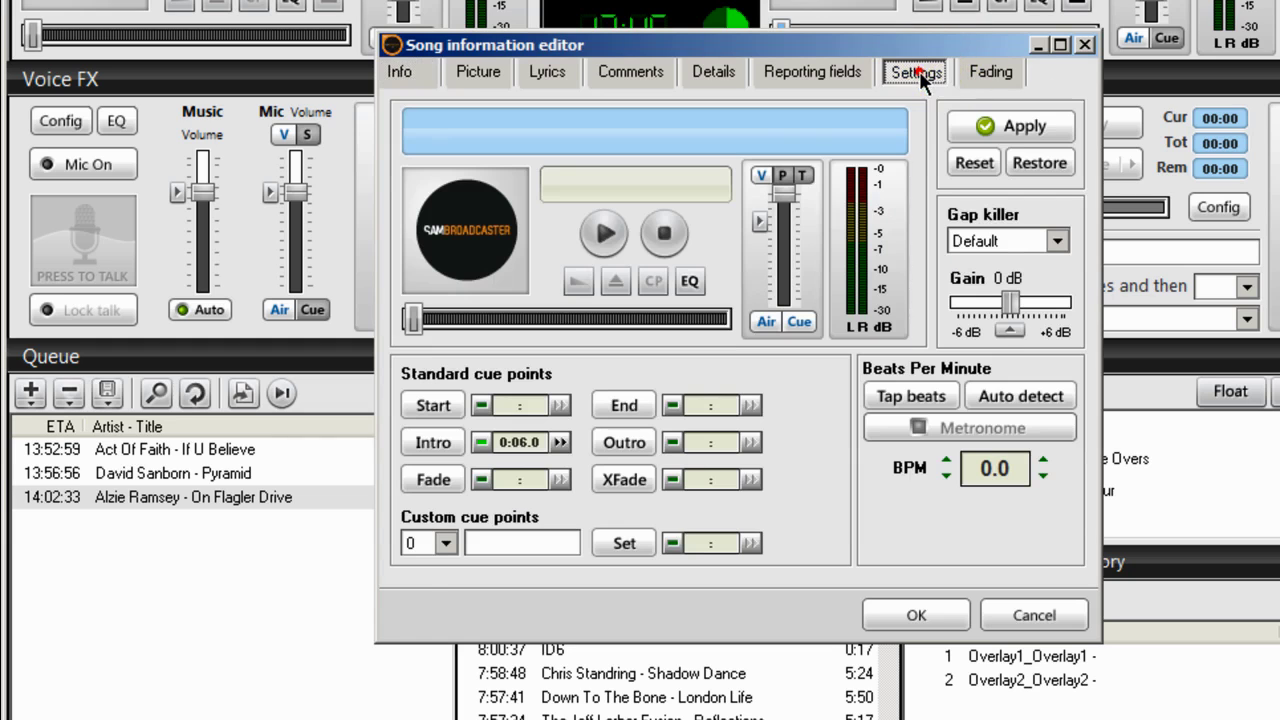
left_click(604, 236)
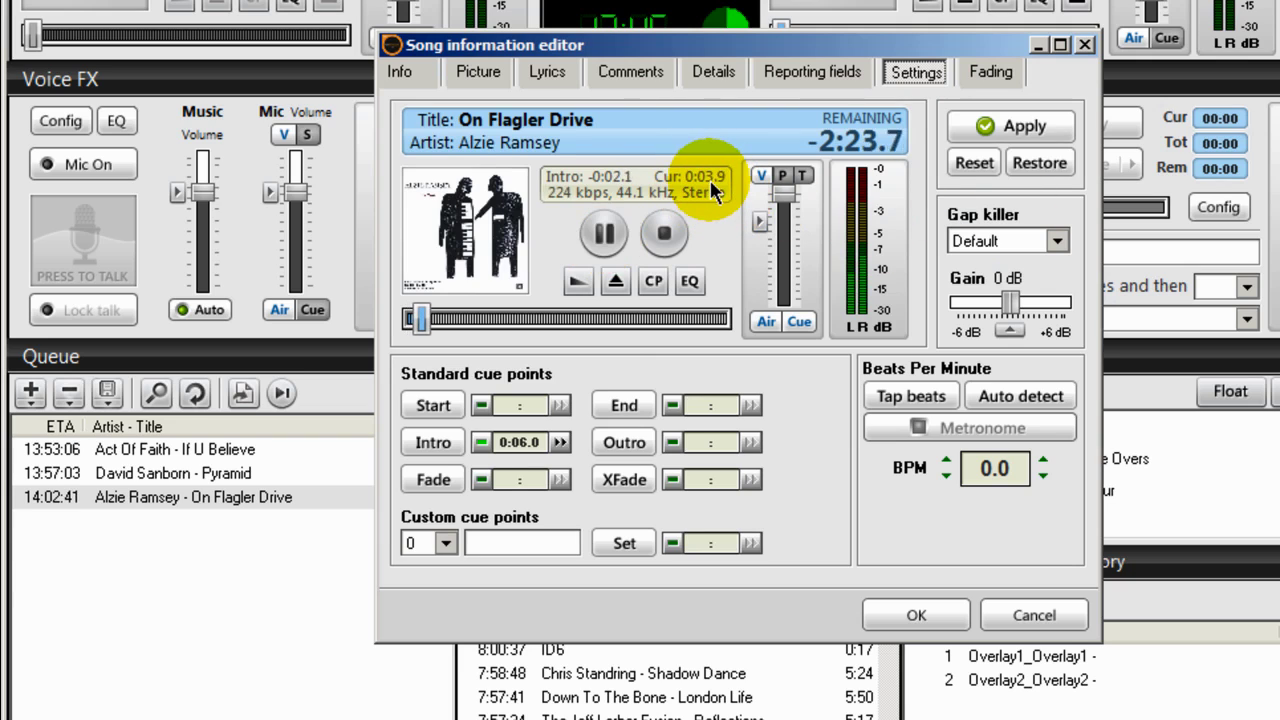
left_click(665, 236)
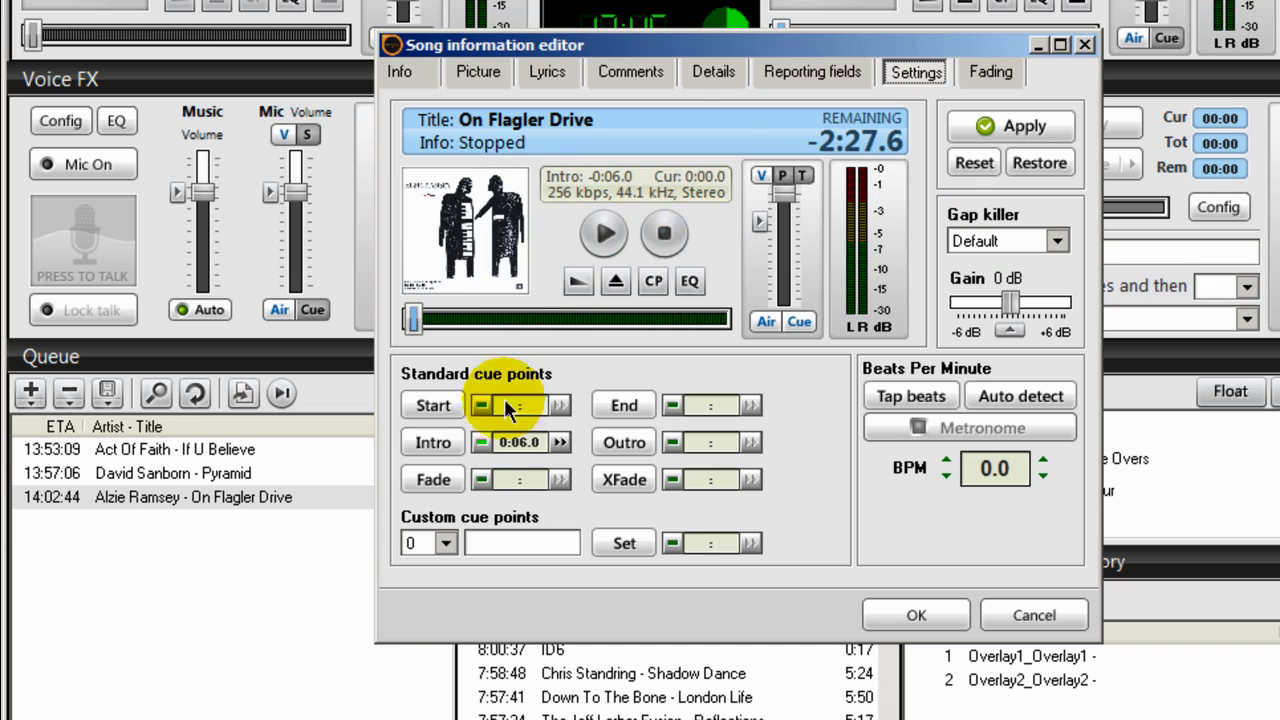
Step: Give On Flagler Drive an Intro cue point at 0:06.0 and save the song info
left_click(537, 450)
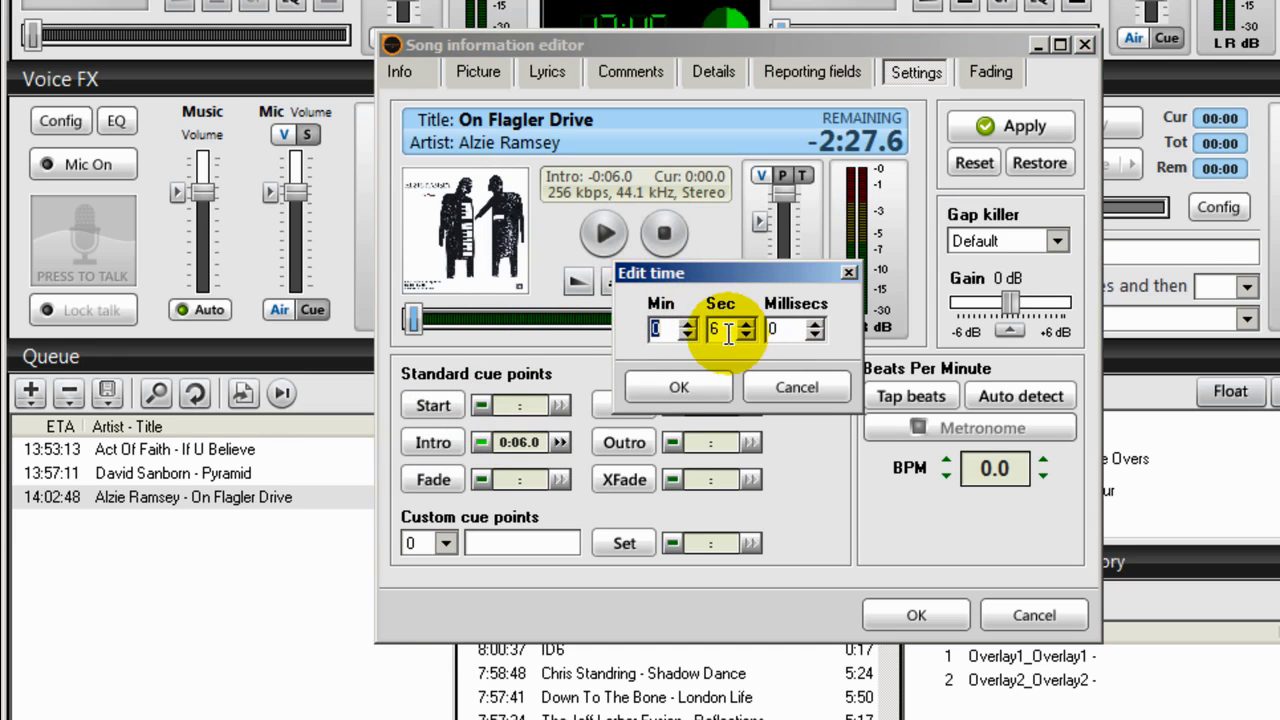
left_click(686, 384)
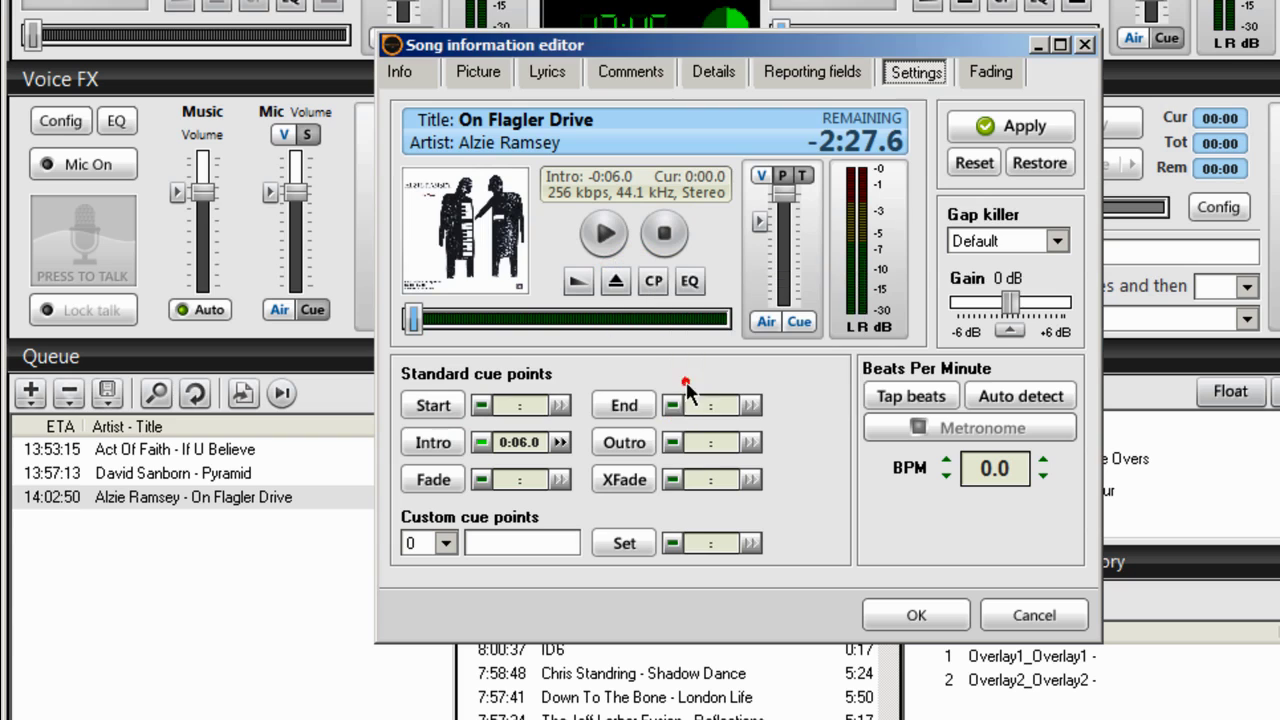
left_click(909, 621)
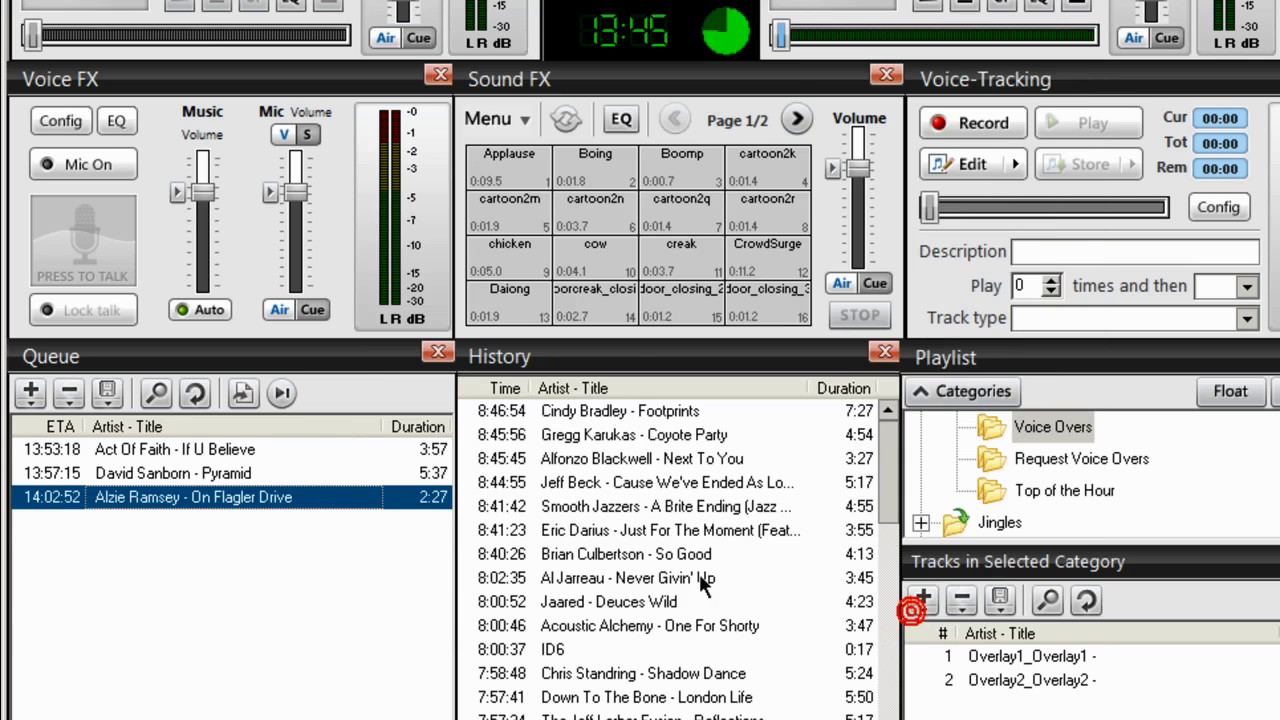
left_click(176, 450)
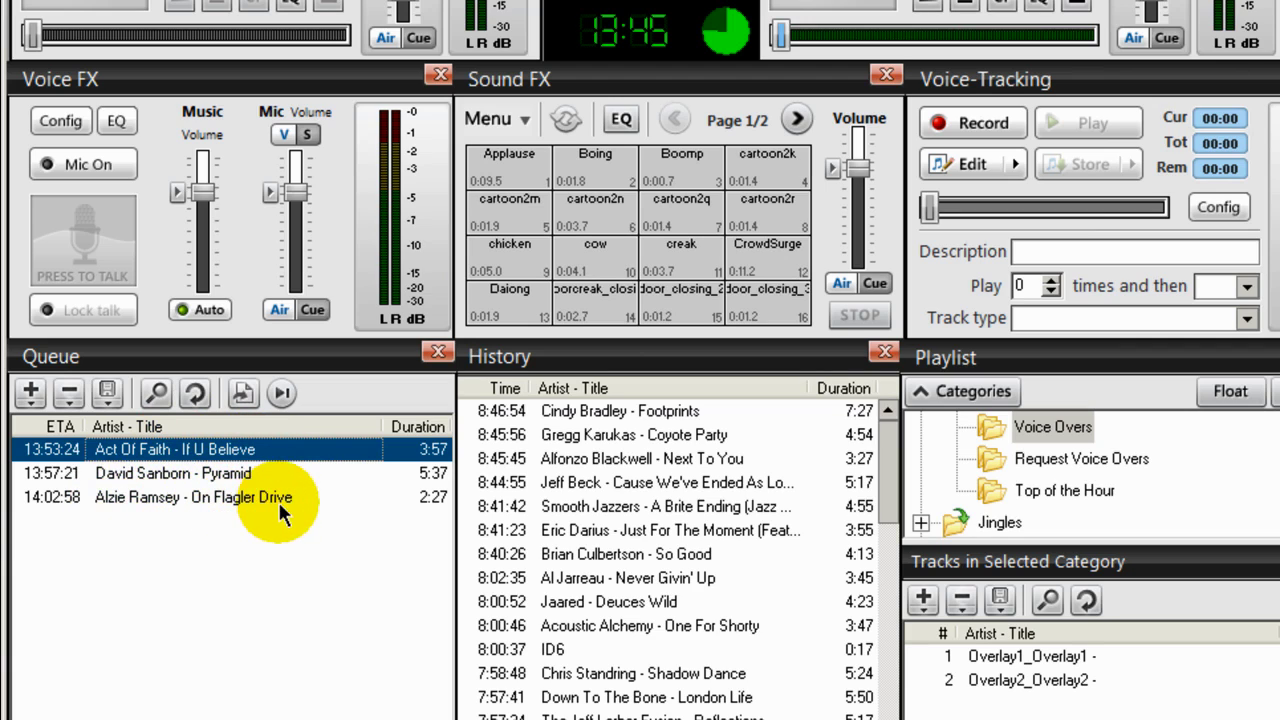
Step: Switch to the Desktop C layout showing PAL Scripts (Voiceover Aux1.PAL) and start adding a script
left_click(145, 497)
left_click(174, 452)
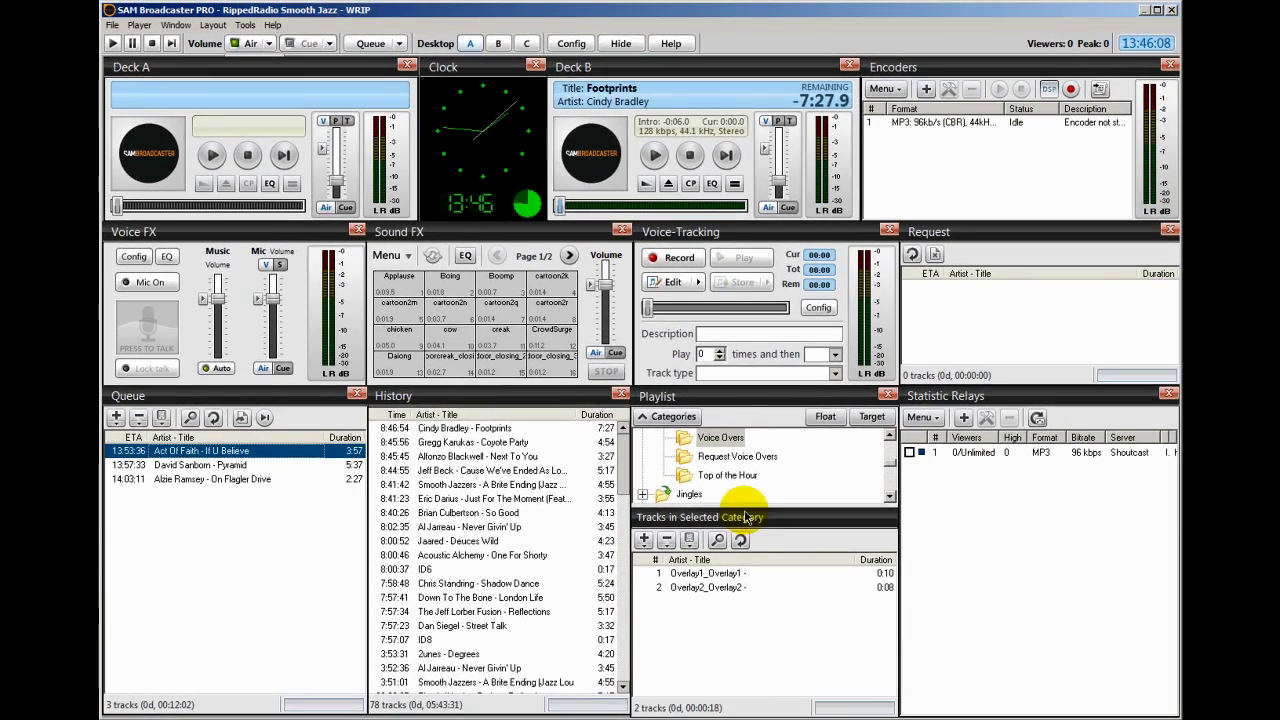
left_click(526, 43)
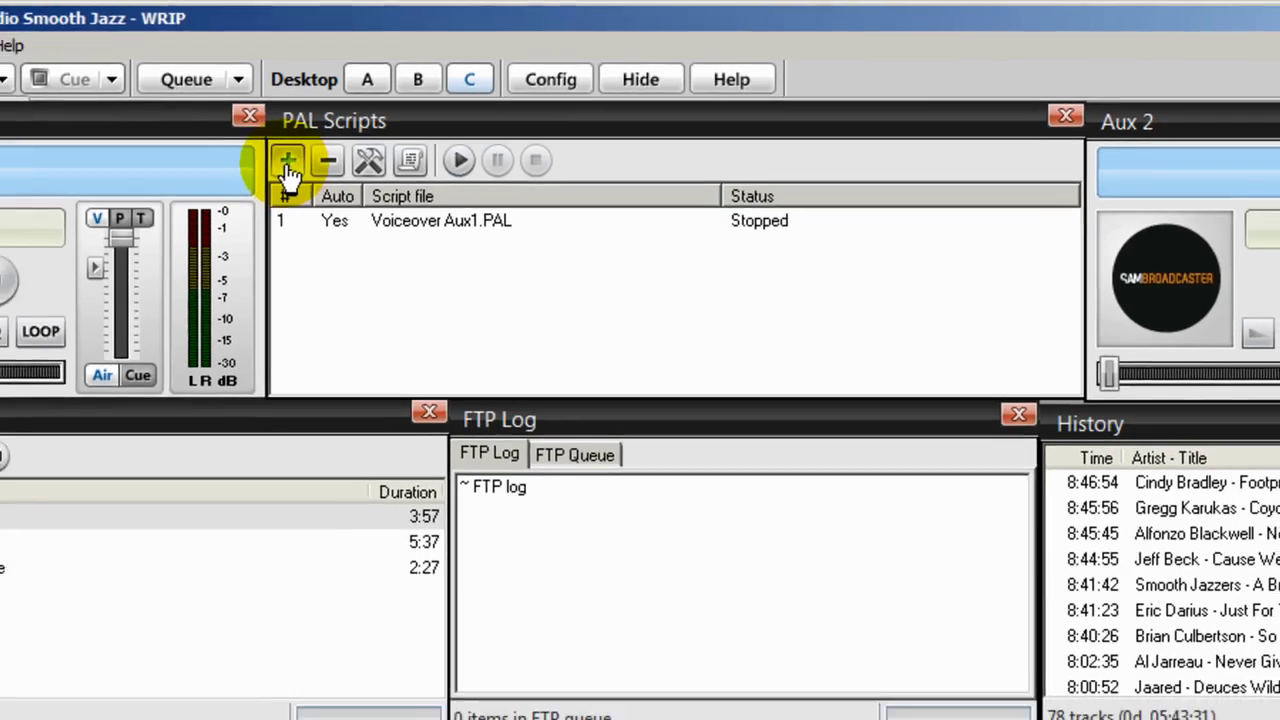
left_click(287, 163)
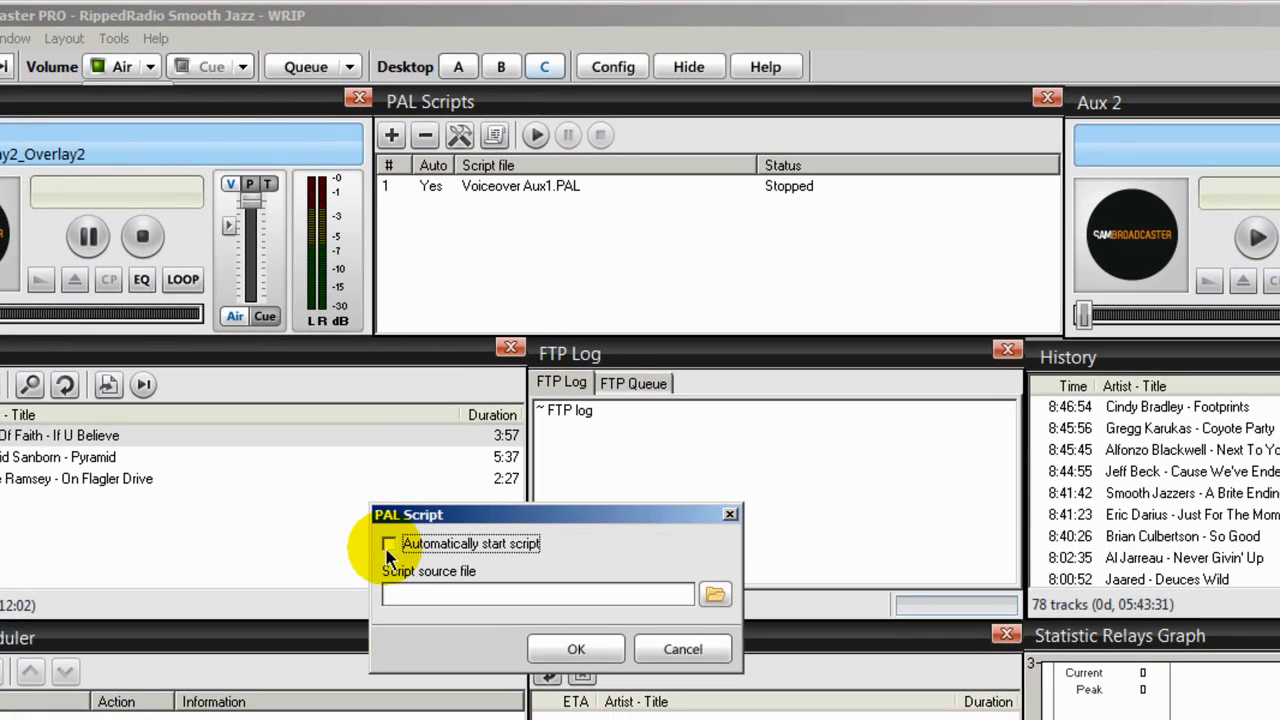
left_click(388, 545)
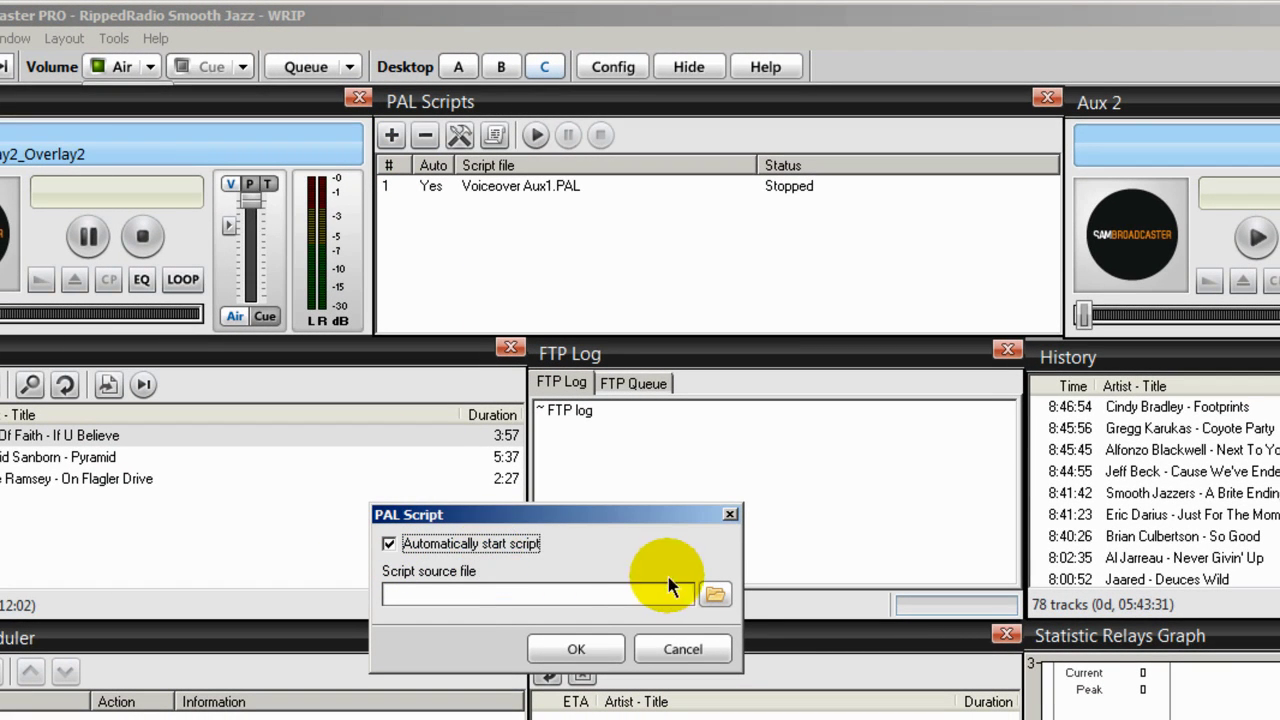
left_click(717, 598)
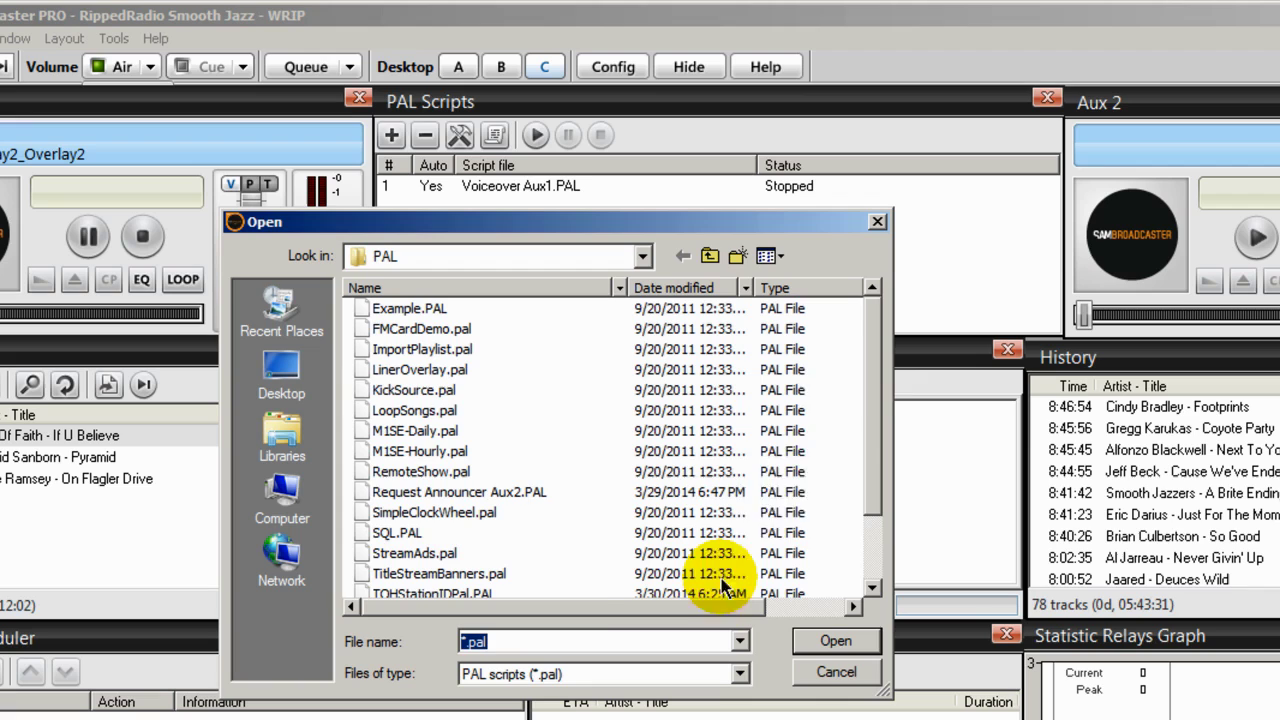
scroll(871, 400, "down", 3)
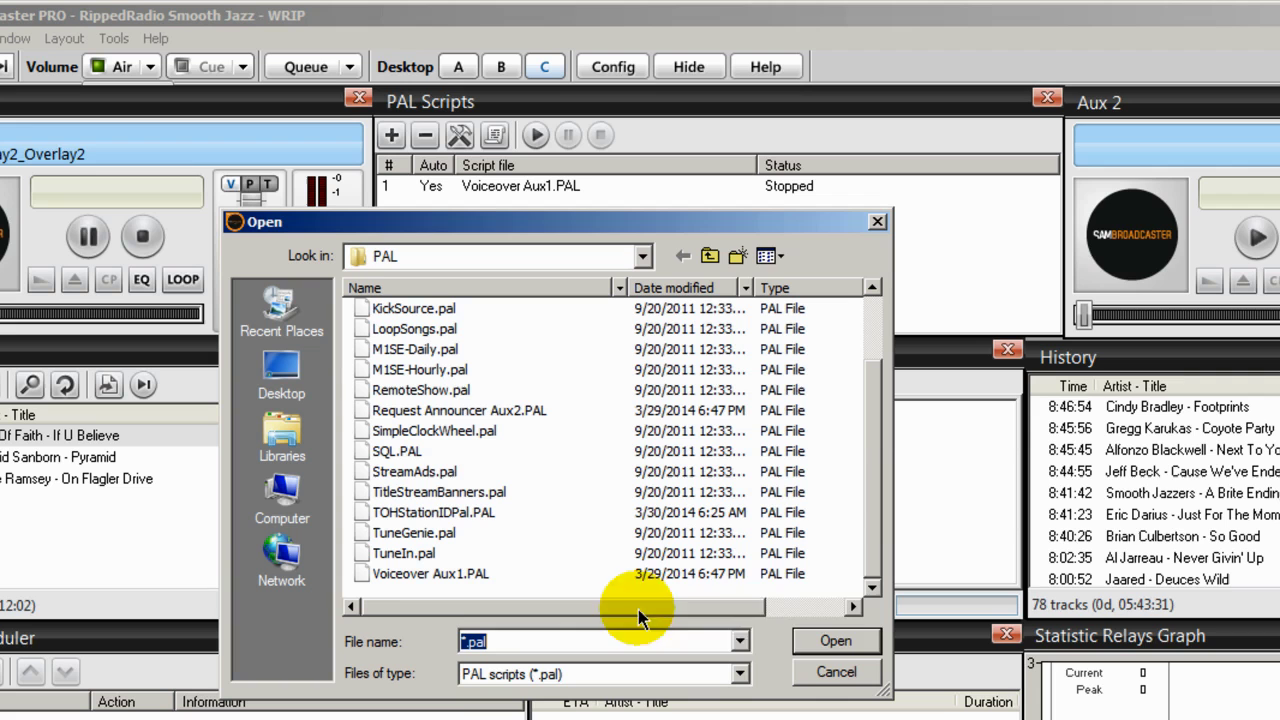
left_click(877, 221)
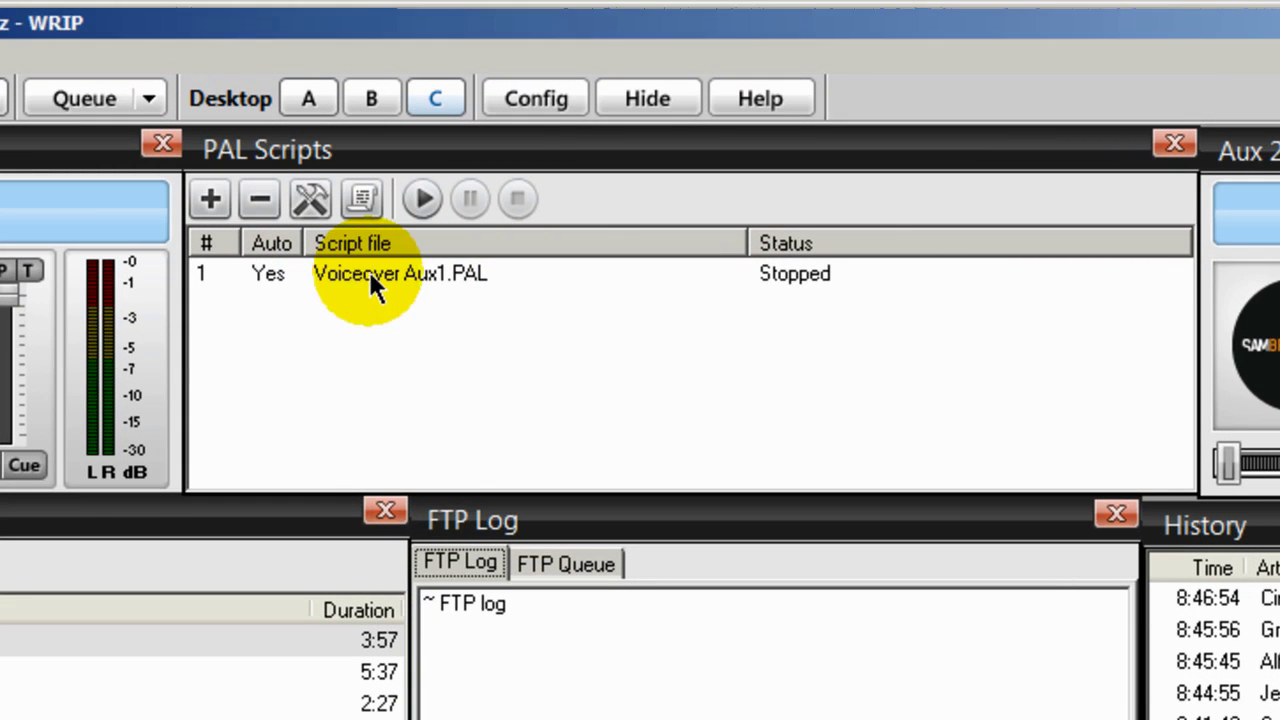
Step: Start the Voiceover Aux1.PAL script, then return to the Desktop A deck layout
left_click(370, 280)
right_click(370, 280)
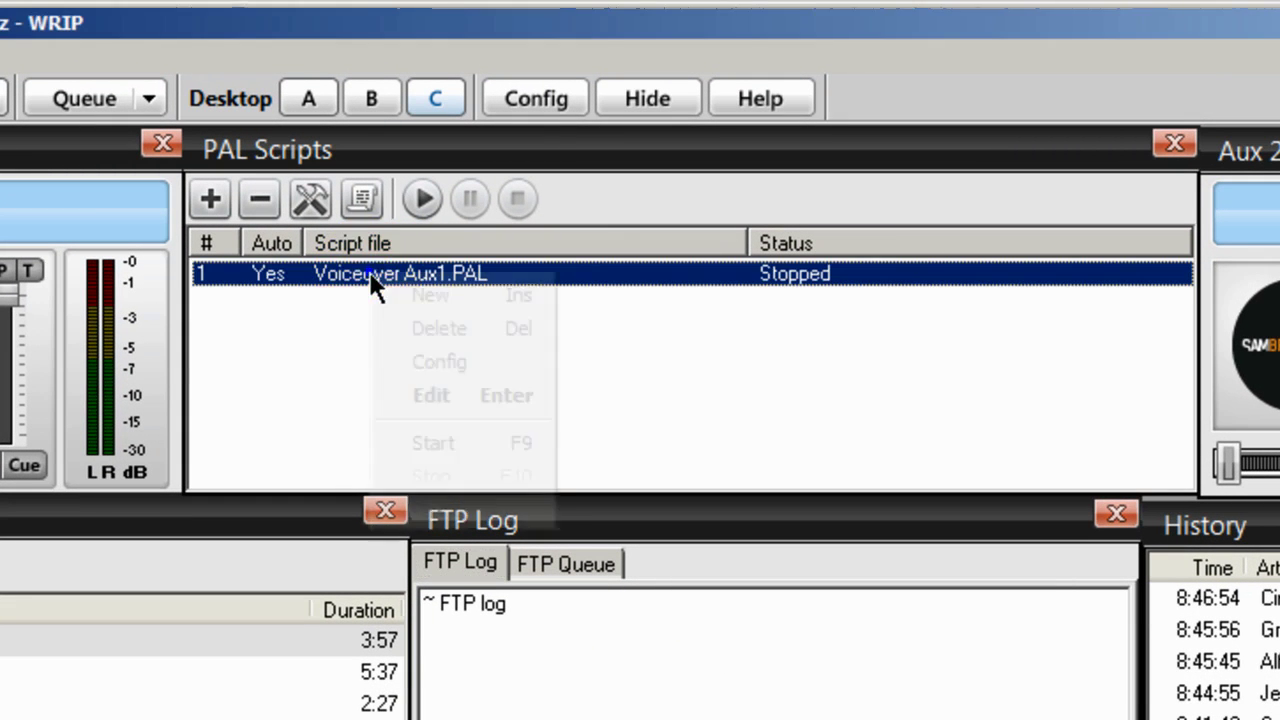
left_click(449, 443)
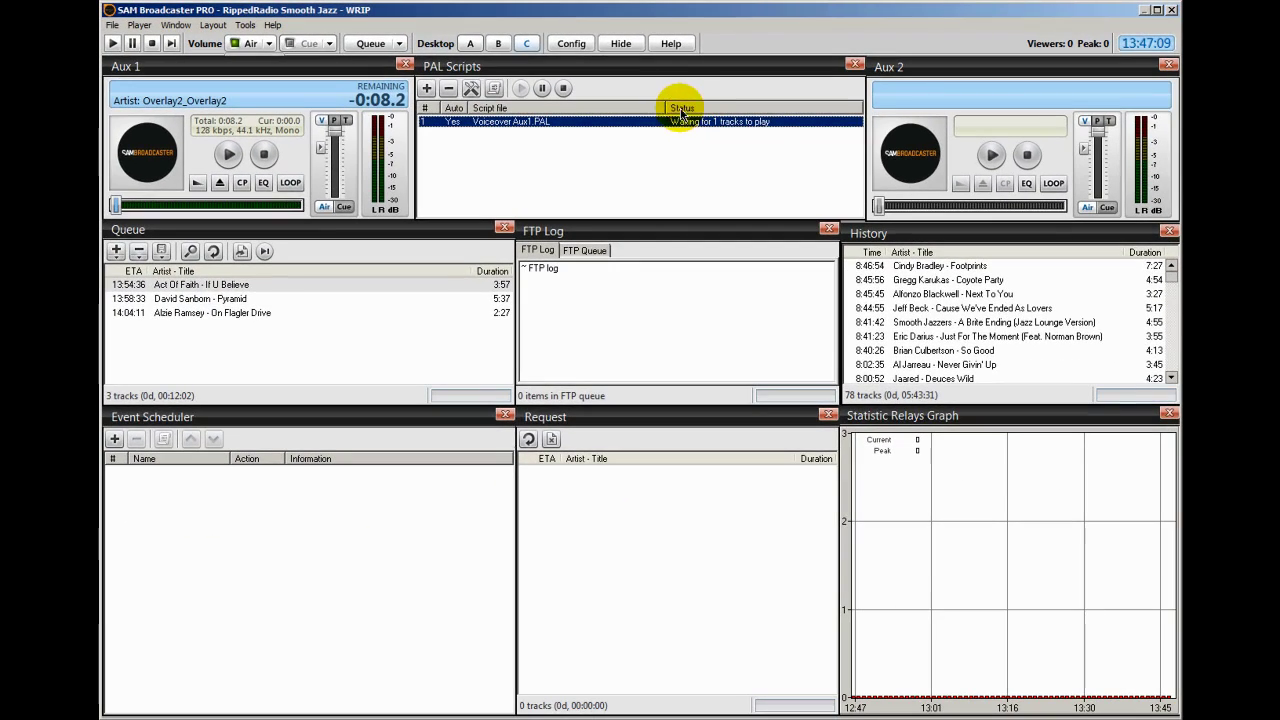
left_click(470, 43)
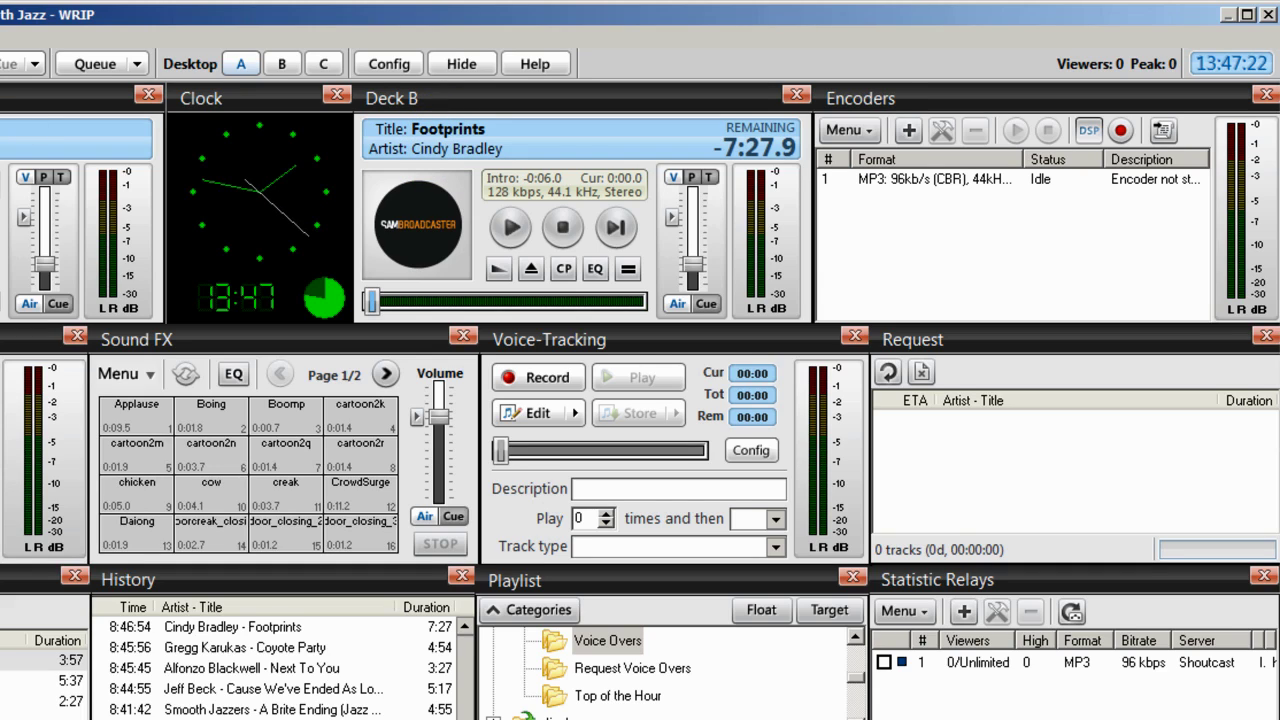
Step: Play Footprints on Deck B, then skip through the queue until On Flagler Drive plays
left_click(511, 227)
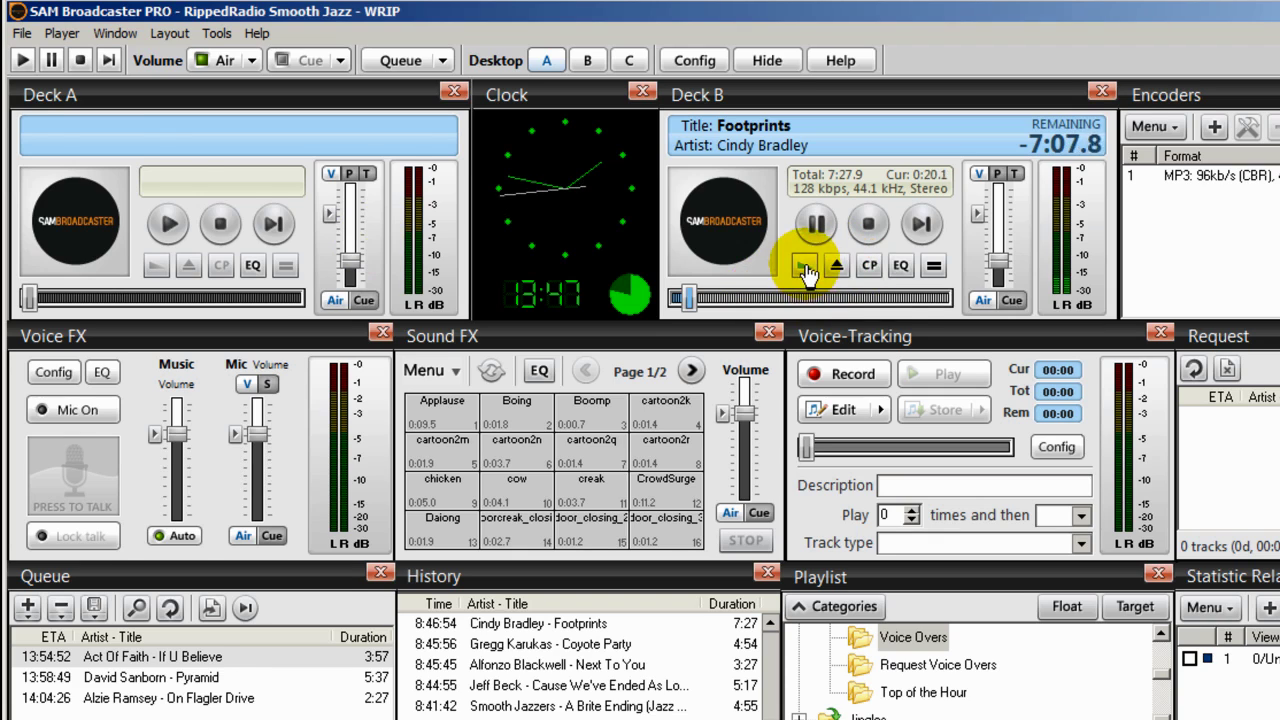
left_click(804, 266)
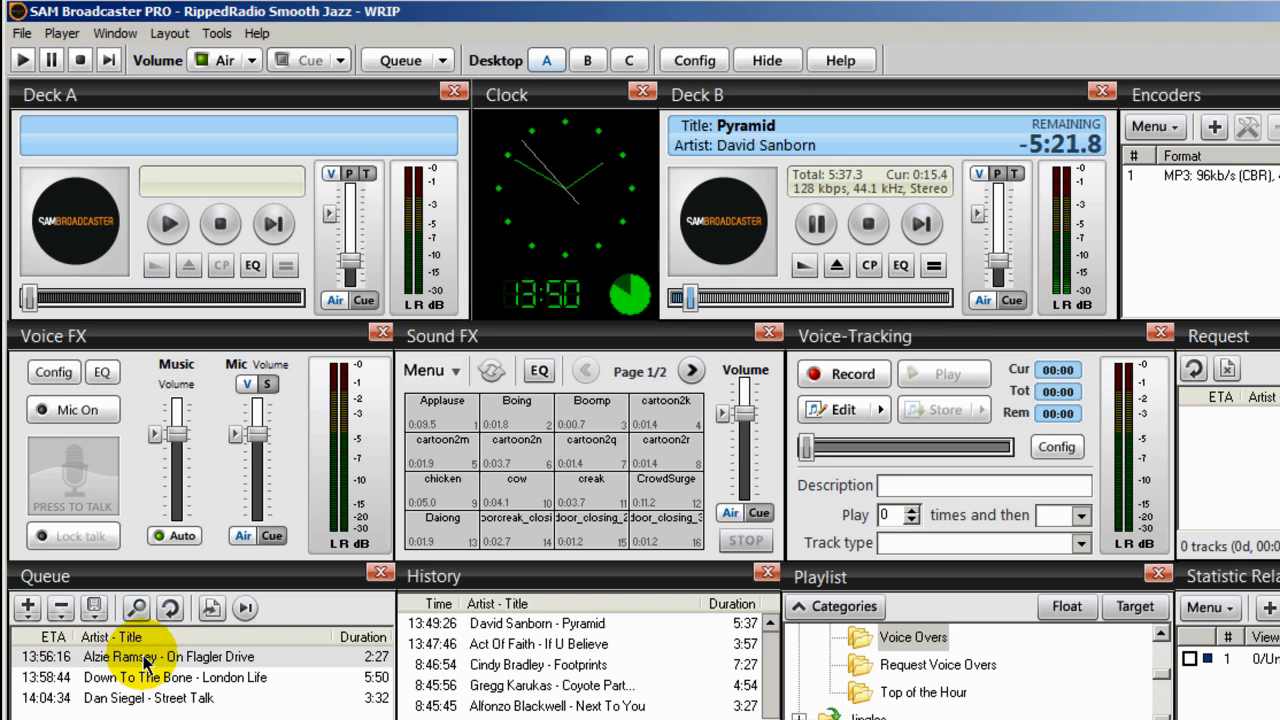
left_click(803, 266)
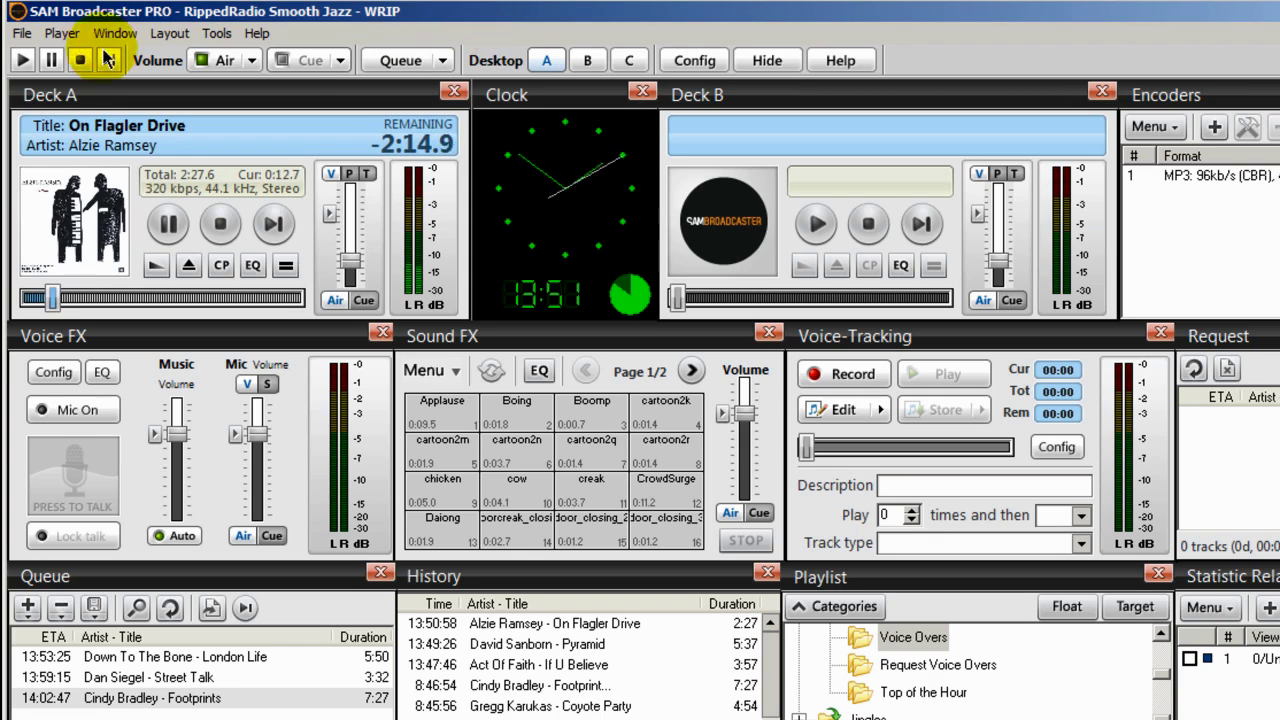
Step: Pause On Flagler Drive on Deck A, restart the Voiceover Aux1.PAL script, and return to Desktop A
left_click(52, 60)
left_click(52, 60)
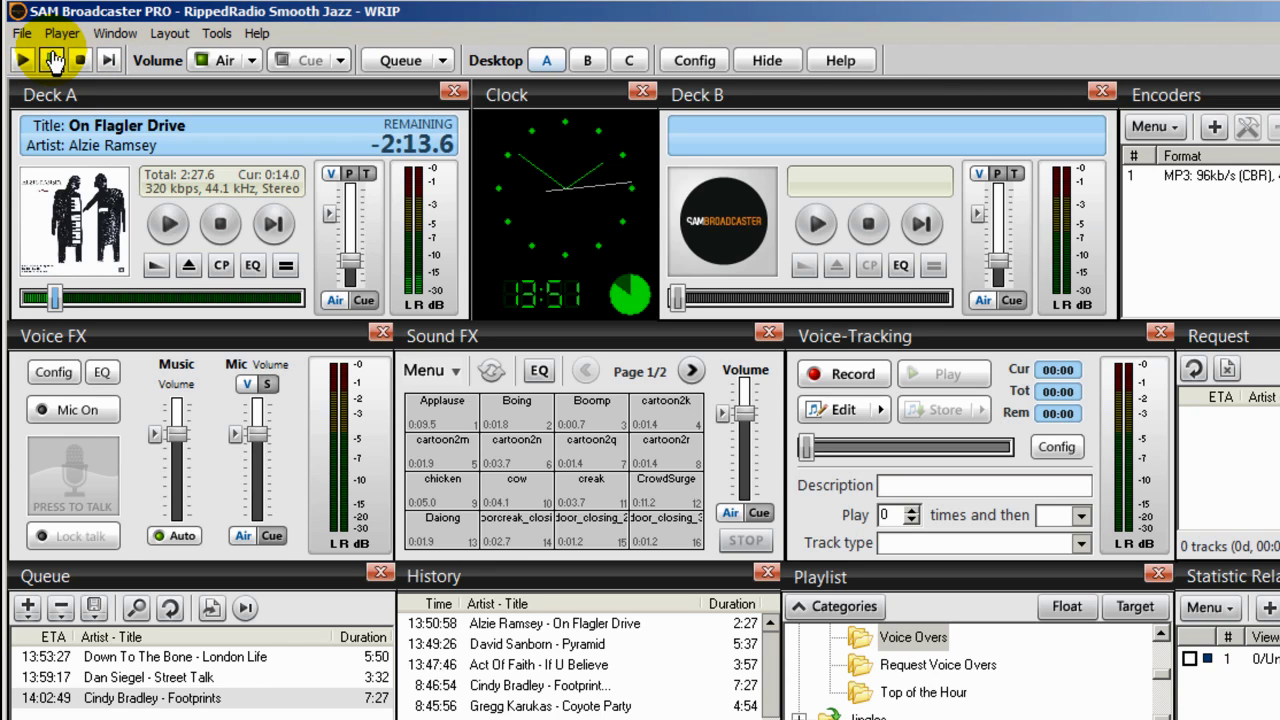
left_click(628, 61)
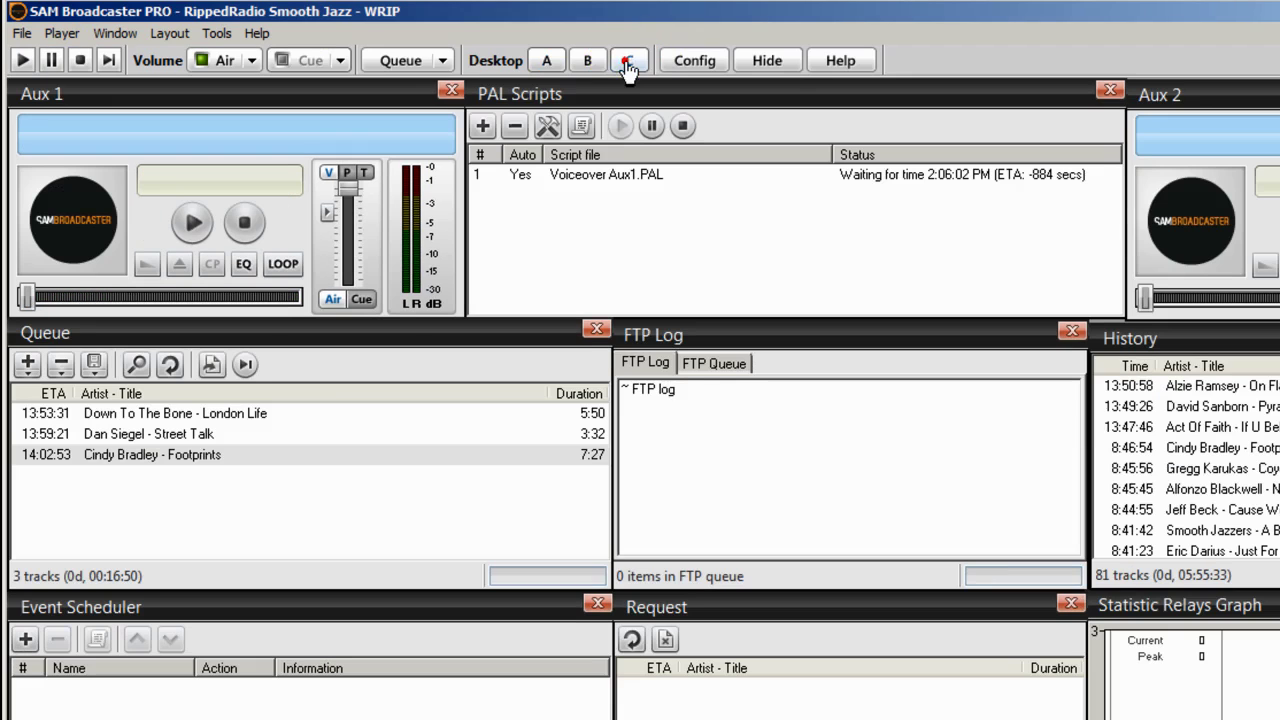
right_click(597, 176)
left_click(646, 285)
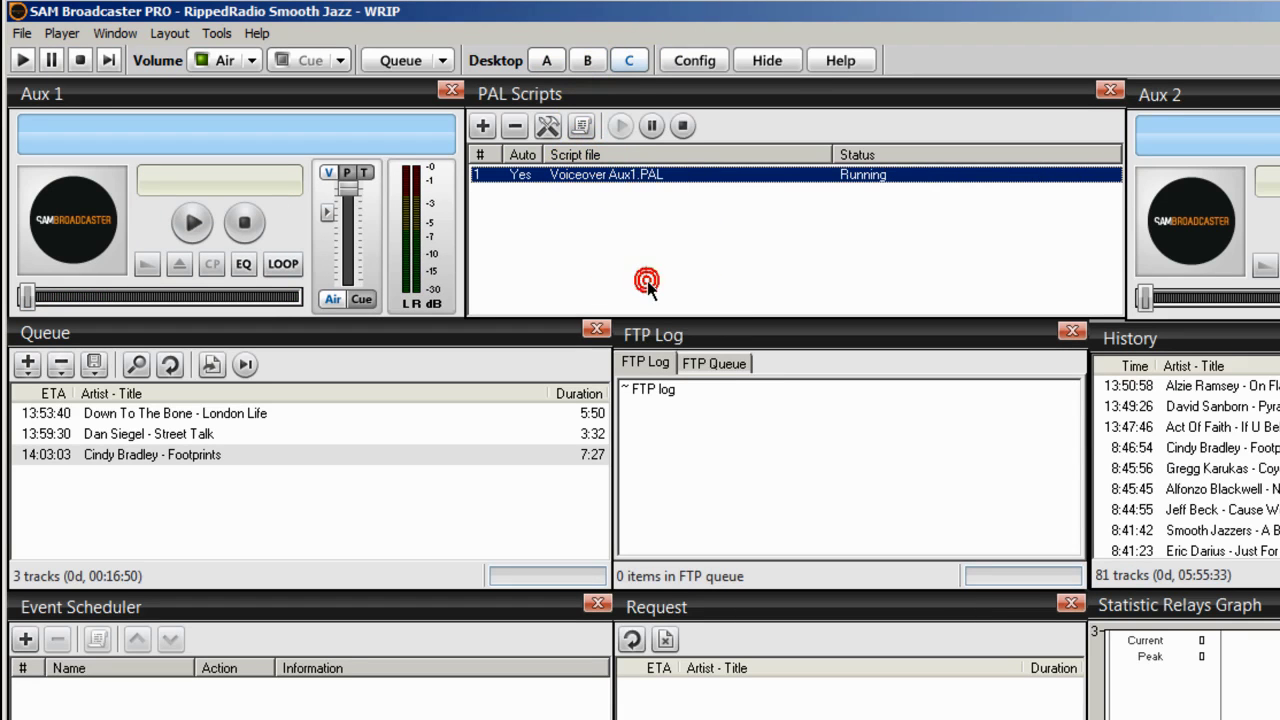
left_click(548, 61)
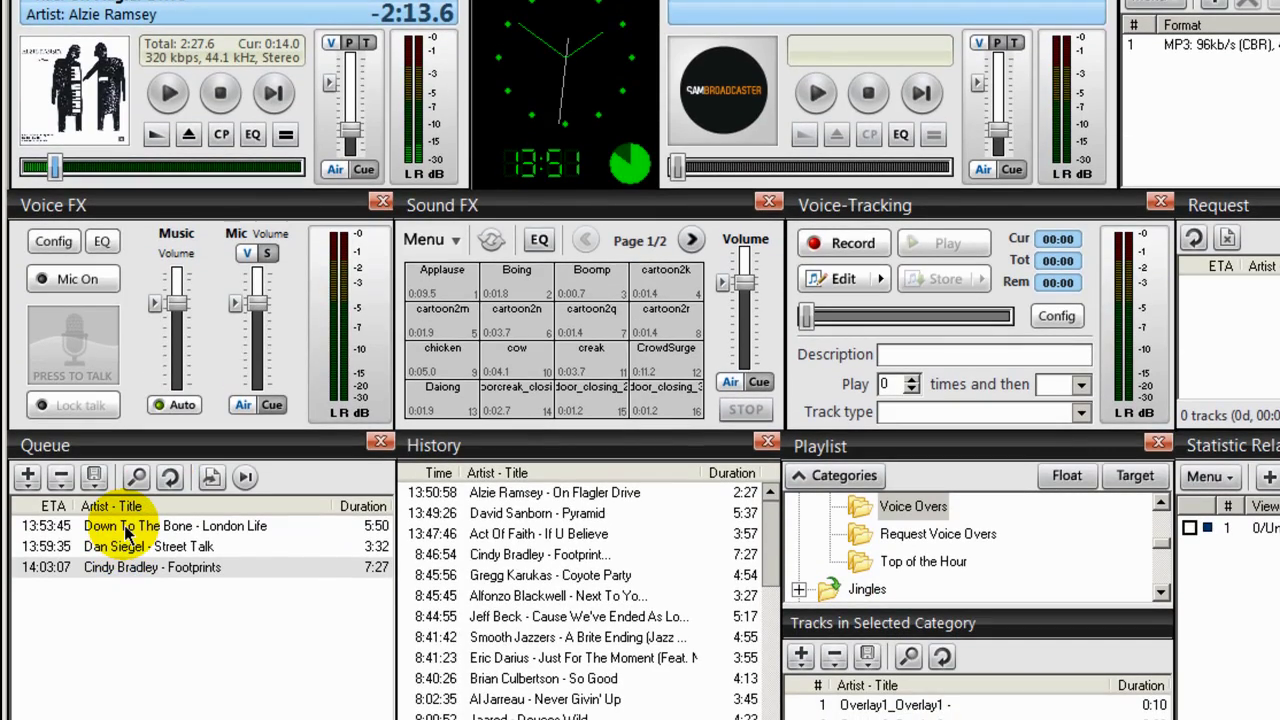
left_click(127, 530)
right_click(127, 530)
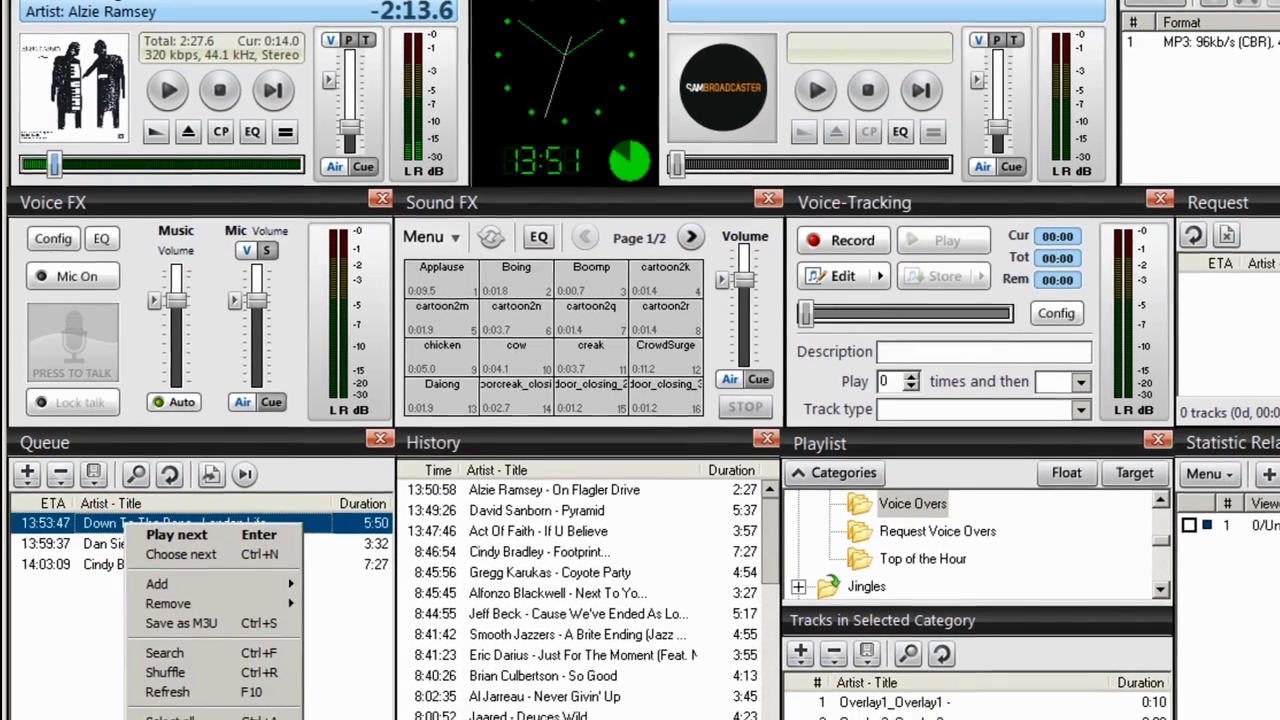
left_click(215, 712)
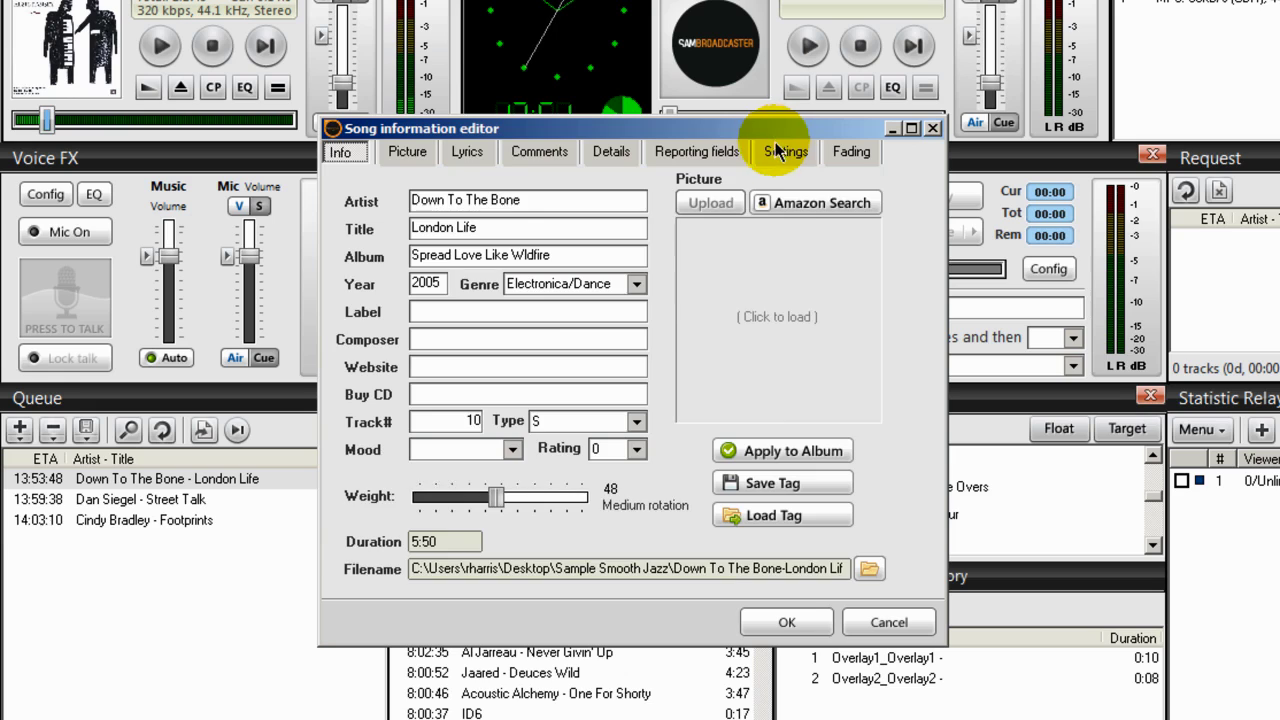
left_click(786, 151)
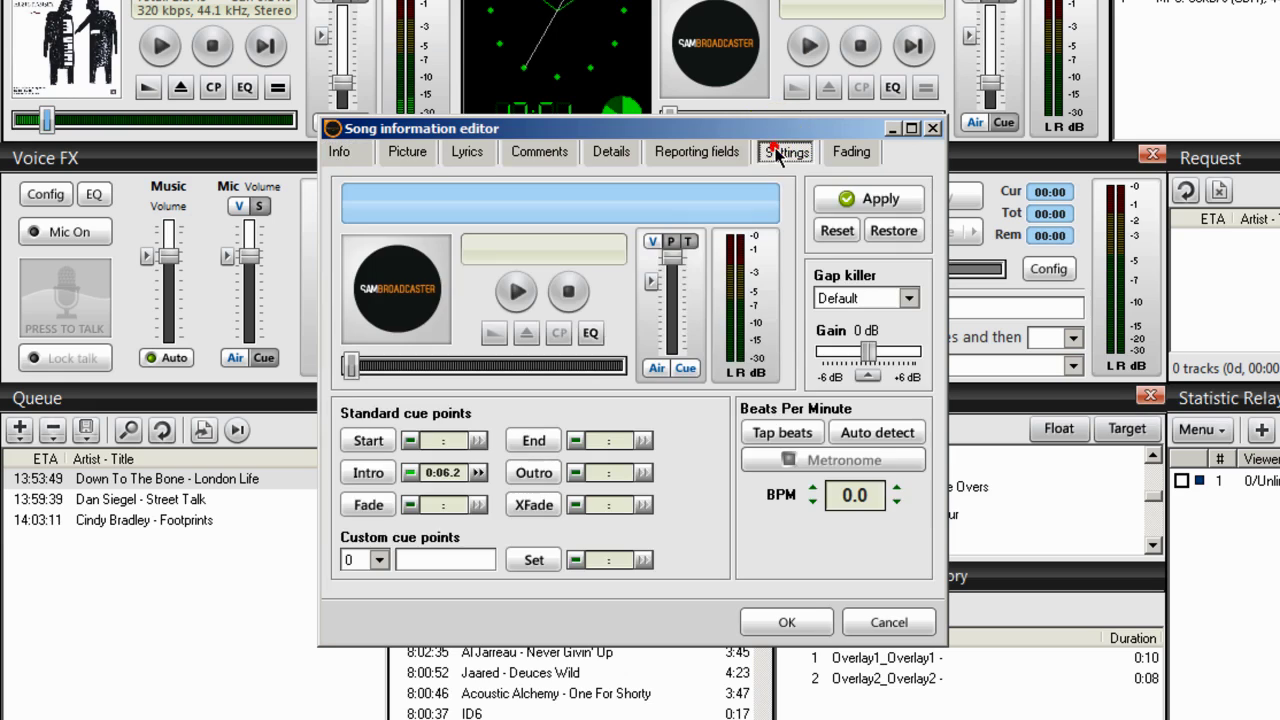
left_click(515, 295)
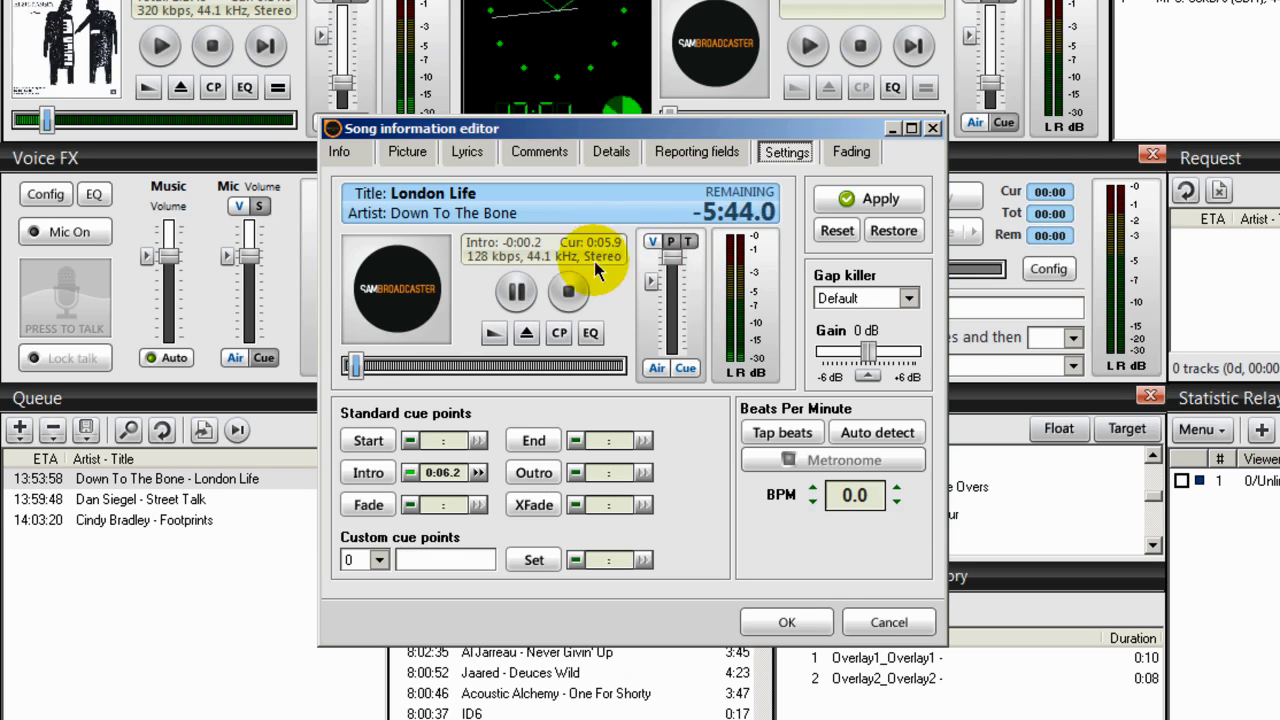
left_click(568, 291)
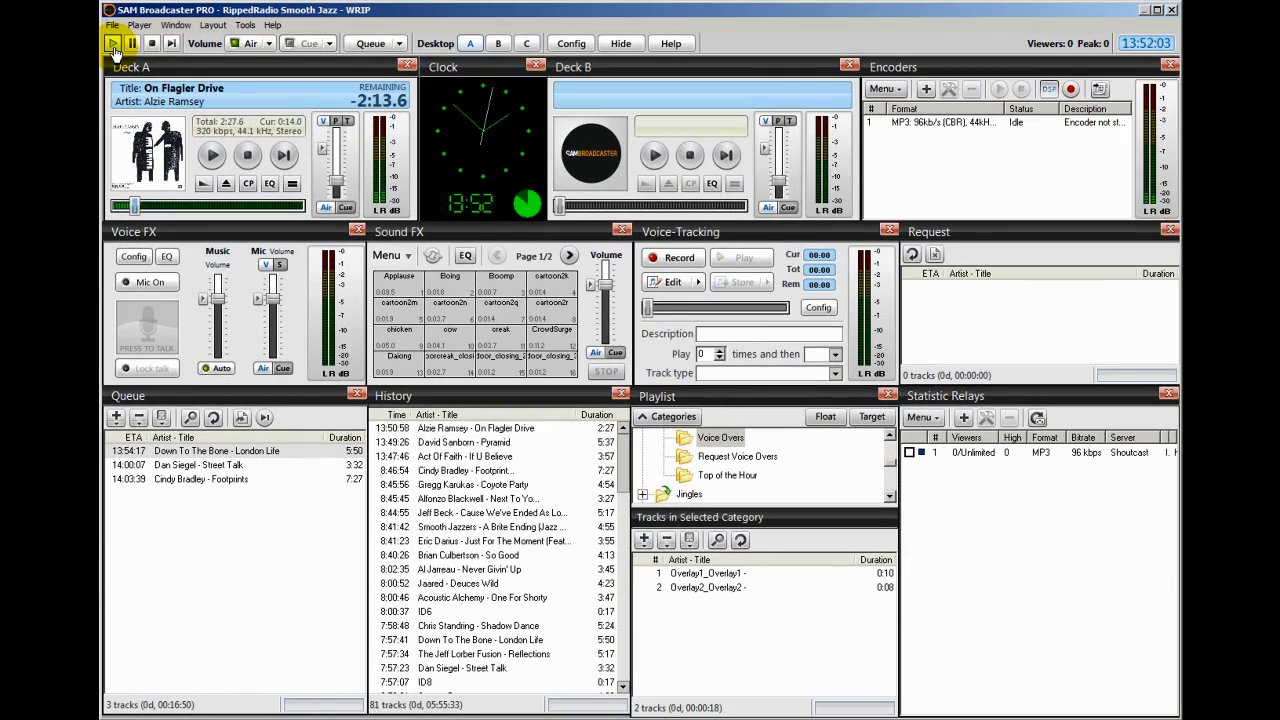
Step: Resume On Flagler Drive on Deck A and skip to its end so London Life starts
left_click(112, 43)
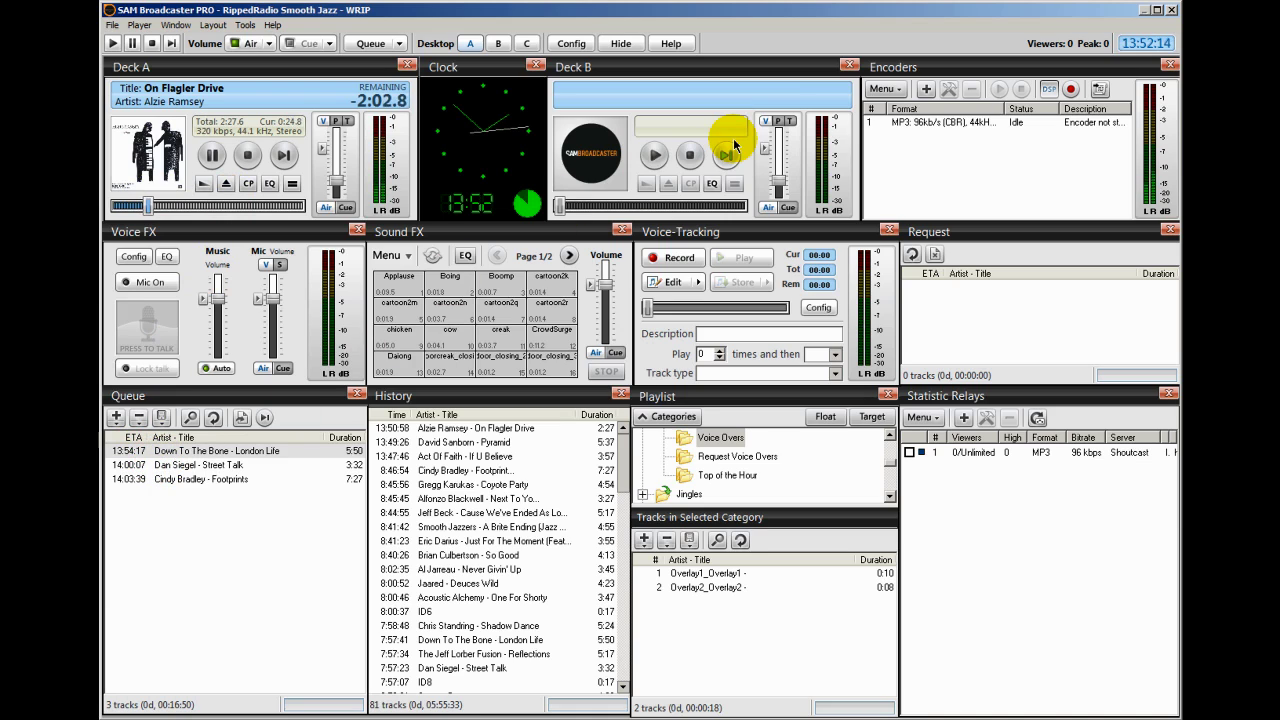
left_click(203, 186)
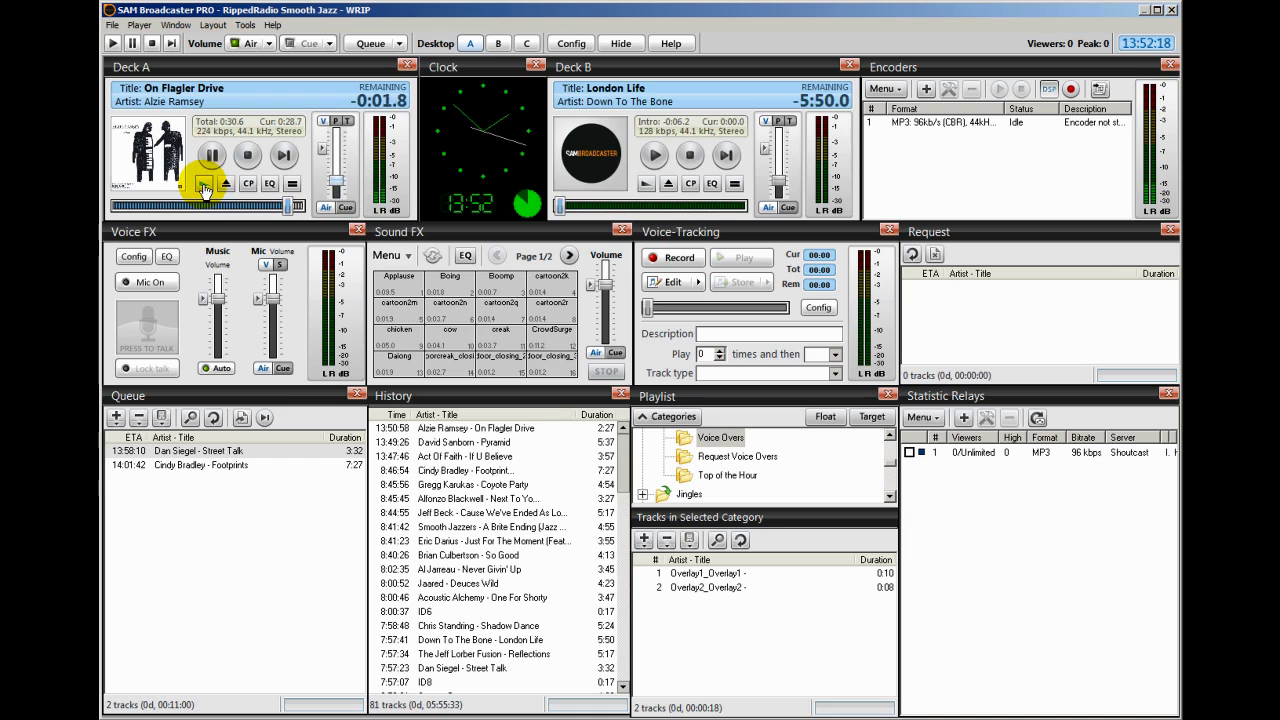